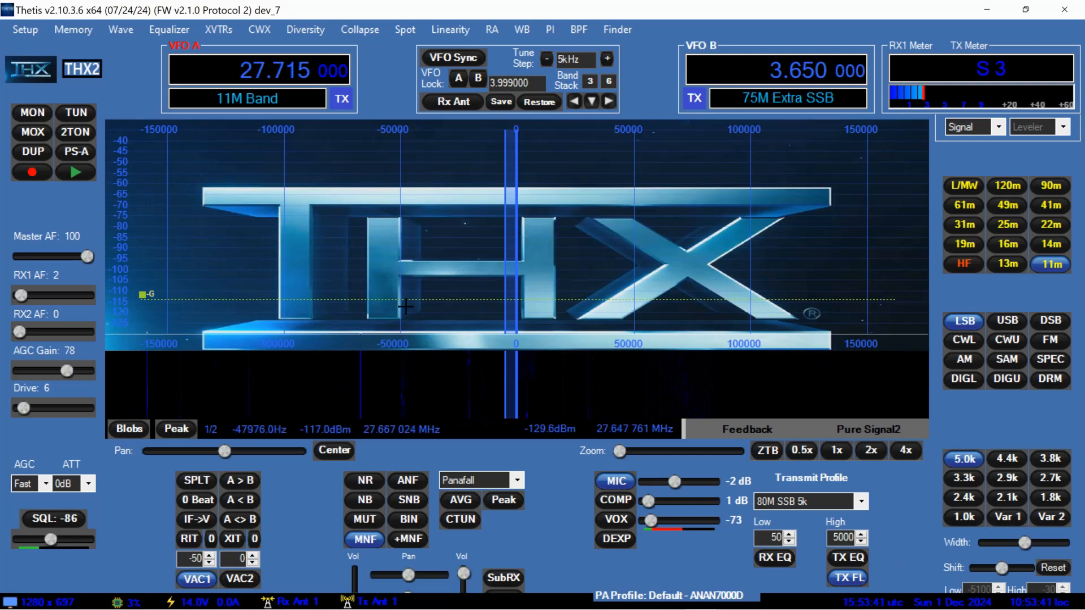
- Check the VAC 1 setup and test-transmit while raising the mic gain to 18 dB and bringing it down to 1 dB
click(34, 28)
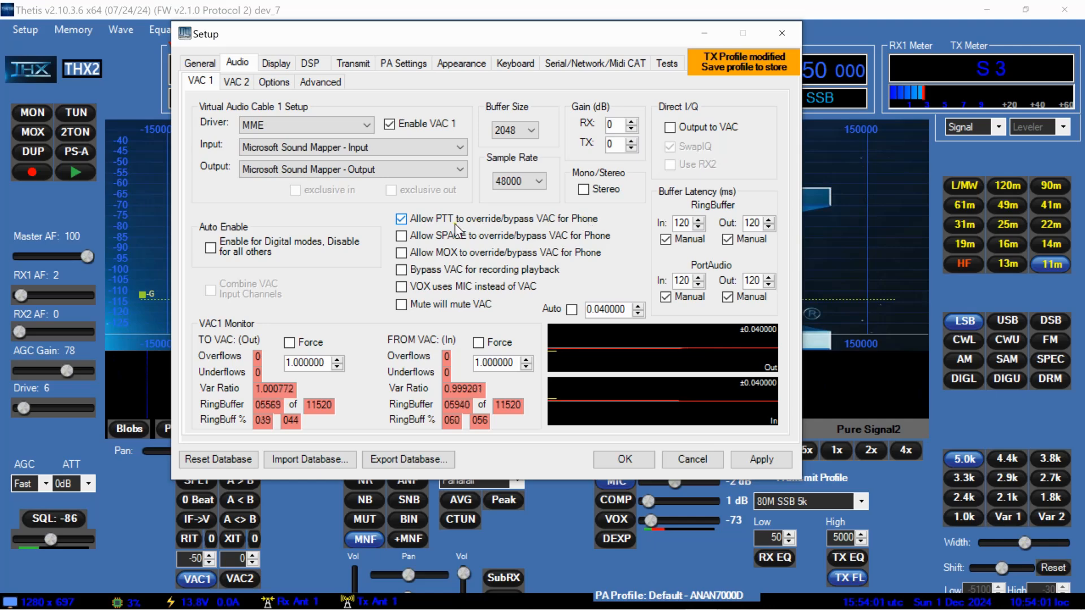
click(786, 36)
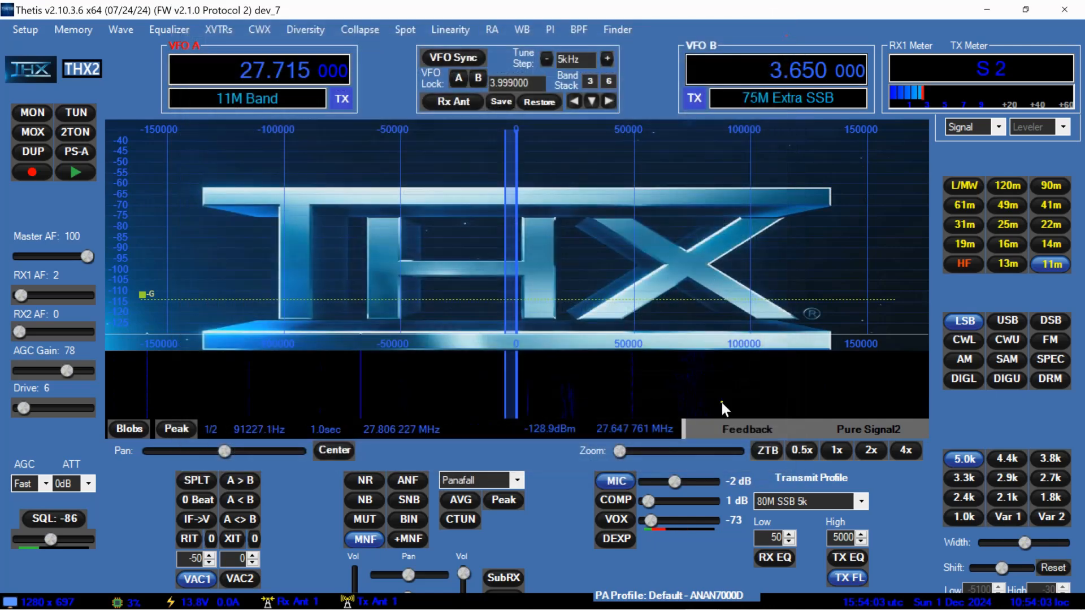
mouse_move(676, 482)
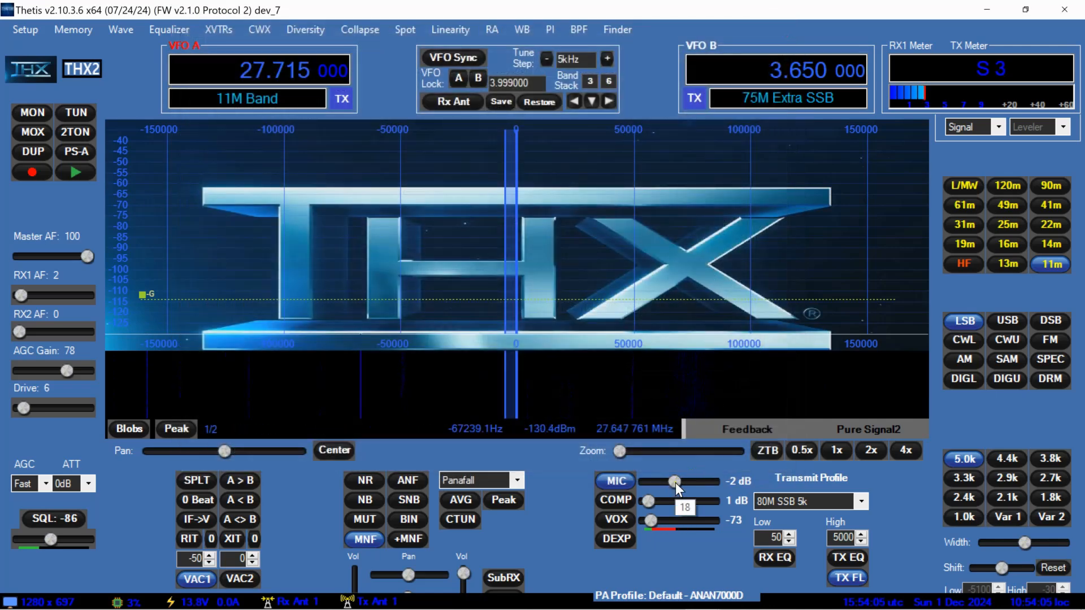
key(space)
drag(676, 482, 709, 482)
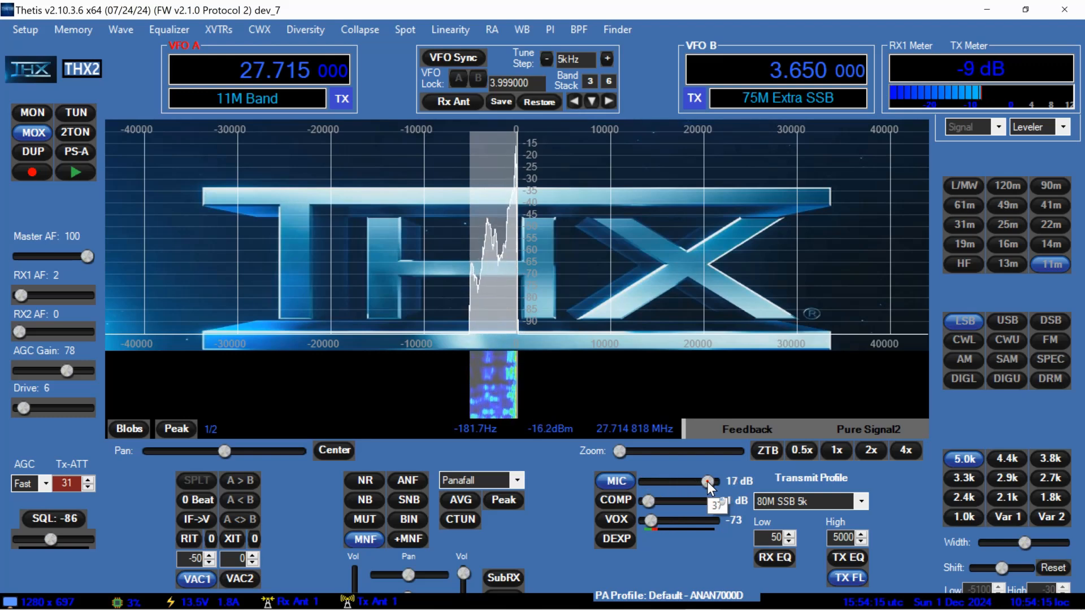
drag(708, 481, 701, 482)
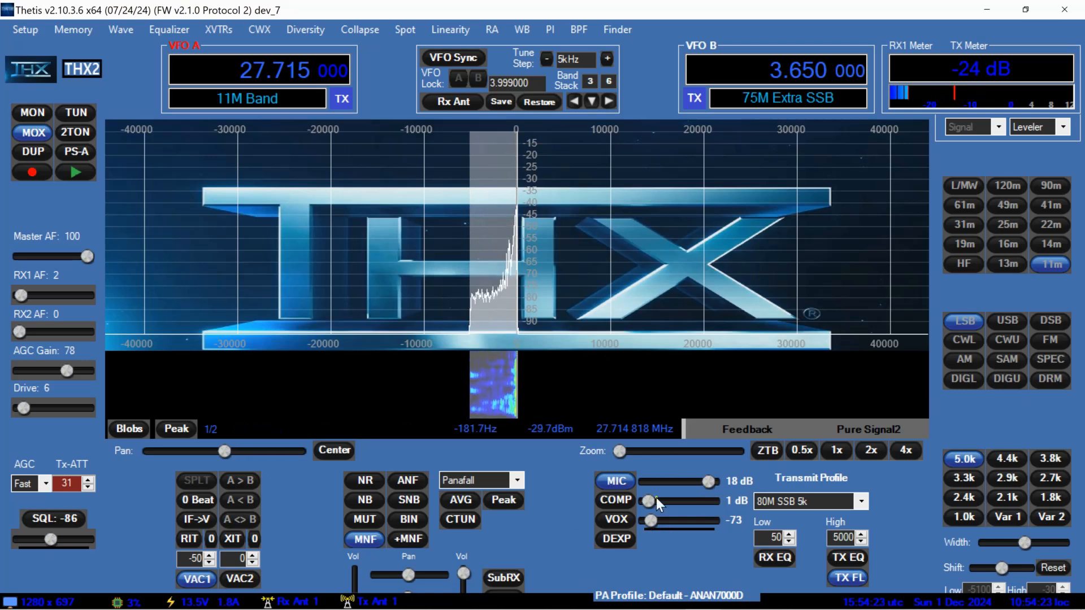
drag(711, 482, 679, 488)
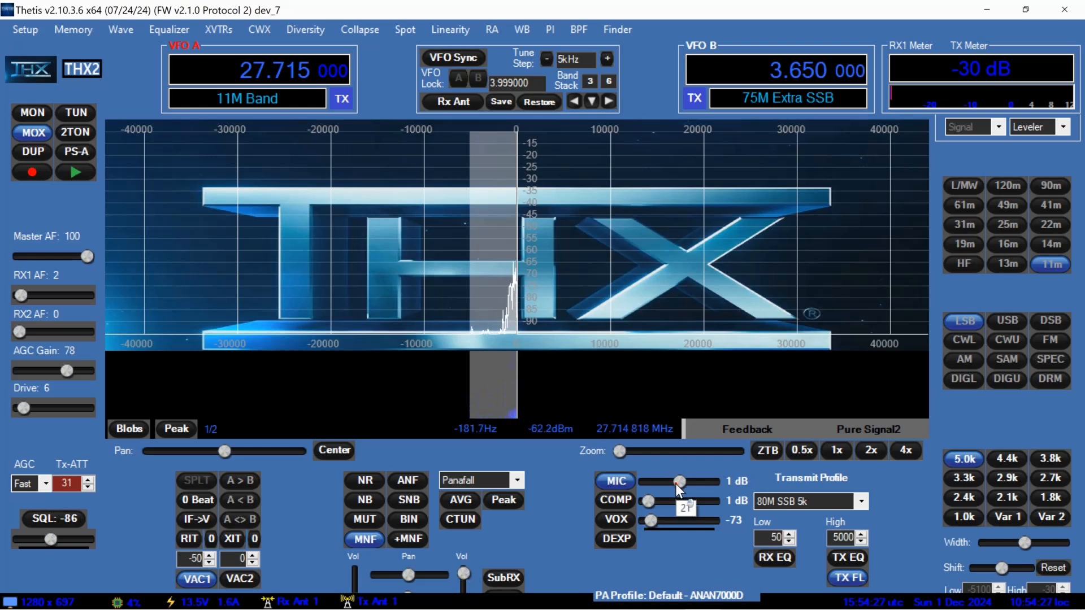
key(space)
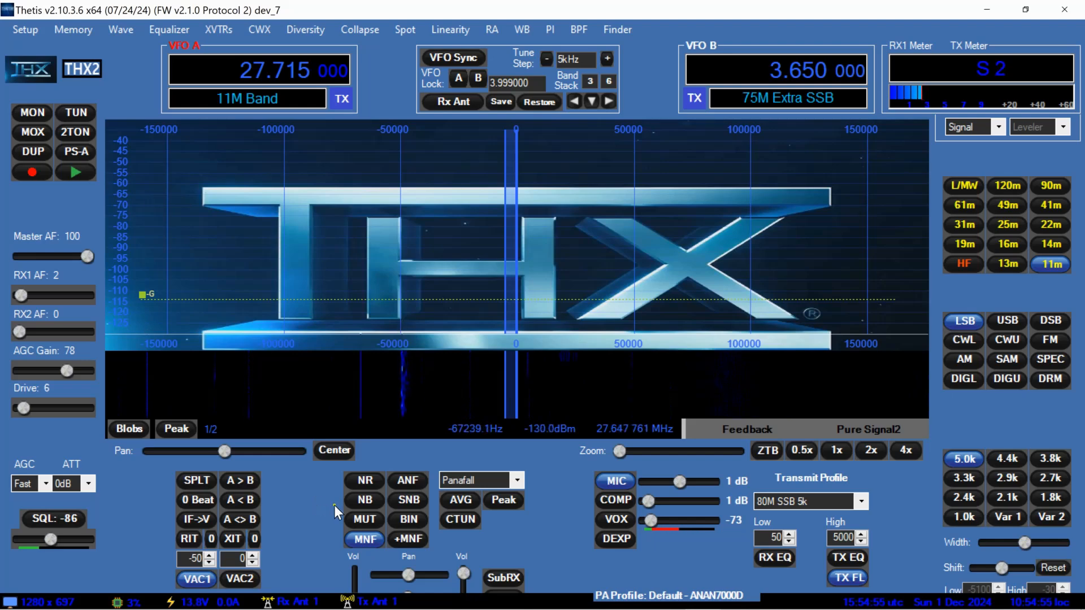
- Turn off "Allow PTT to override/bypass VAC for Phone" in the VAC 1 audio setup
click(22, 31)
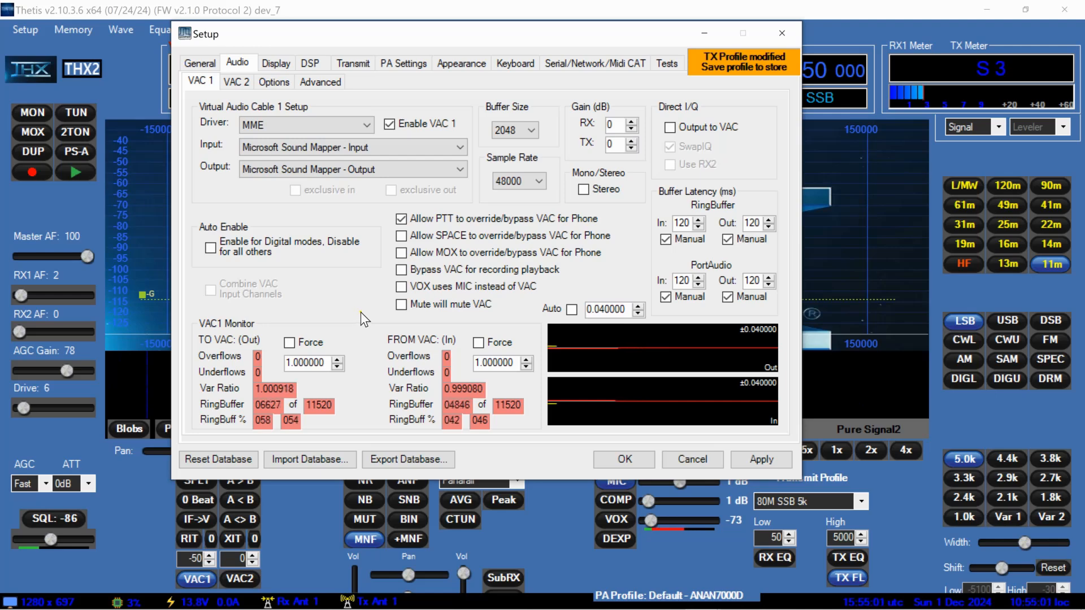
click(401, 220)
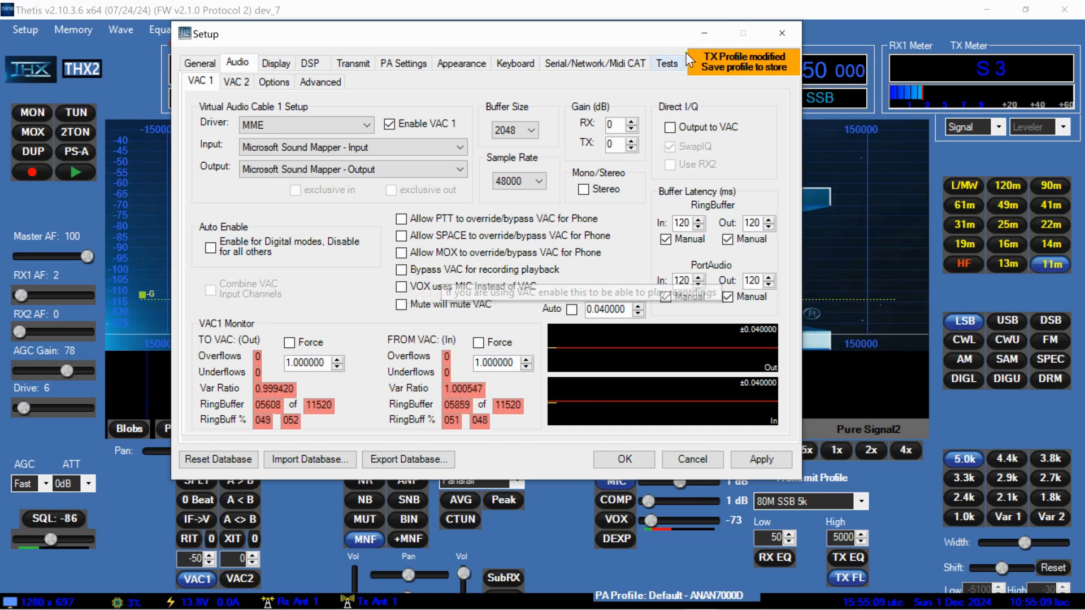
click(696, 33)
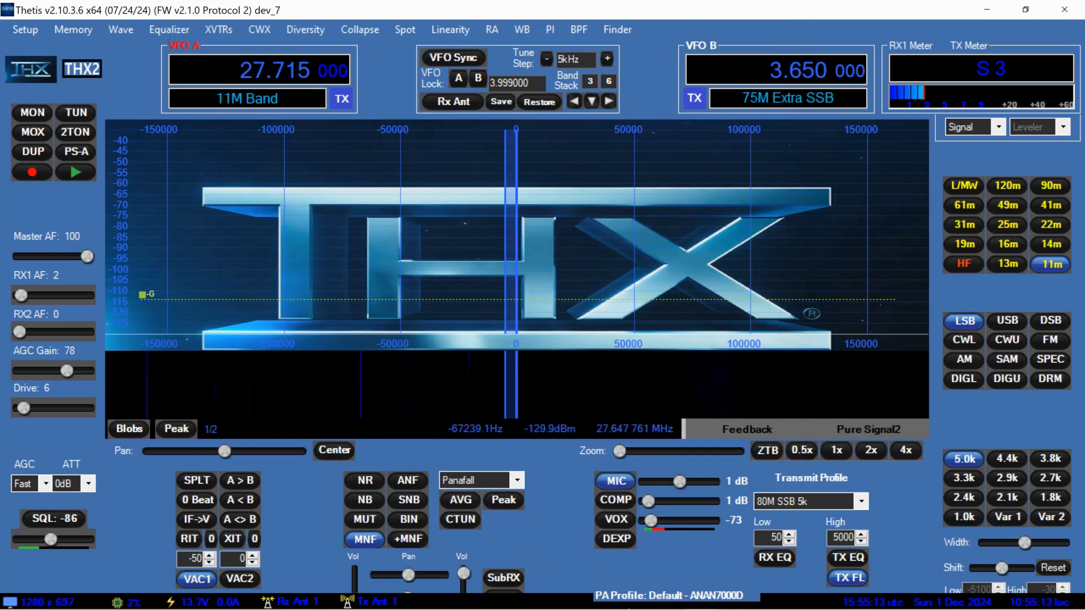
- Turn the VAC 1 PTT override/bypass for Phone back on and briefly key the transmitter to test the audio
mouse_move(697, 604)
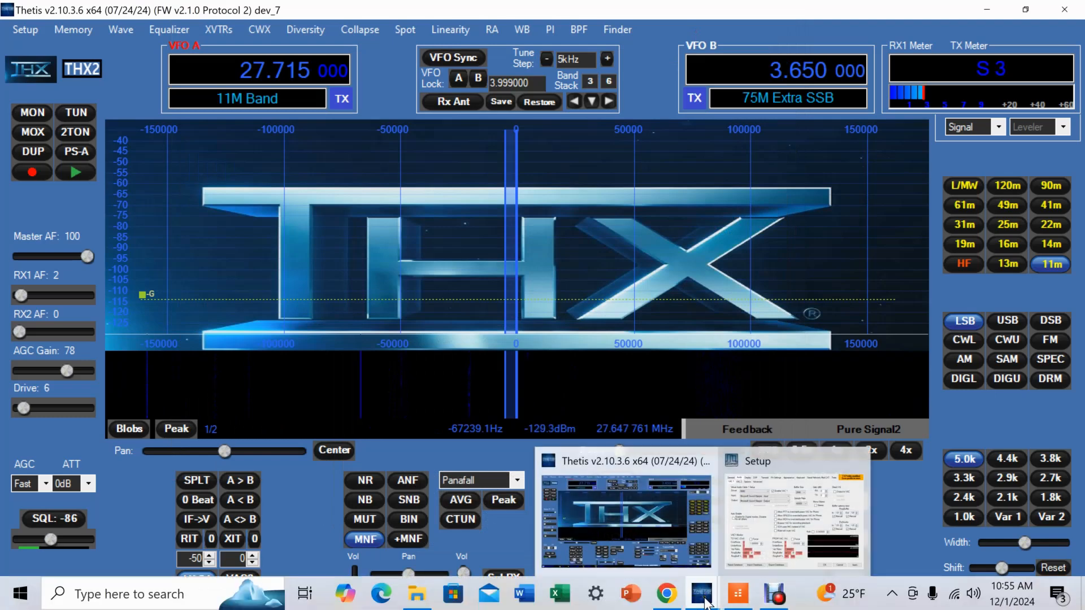
click(776, 455)
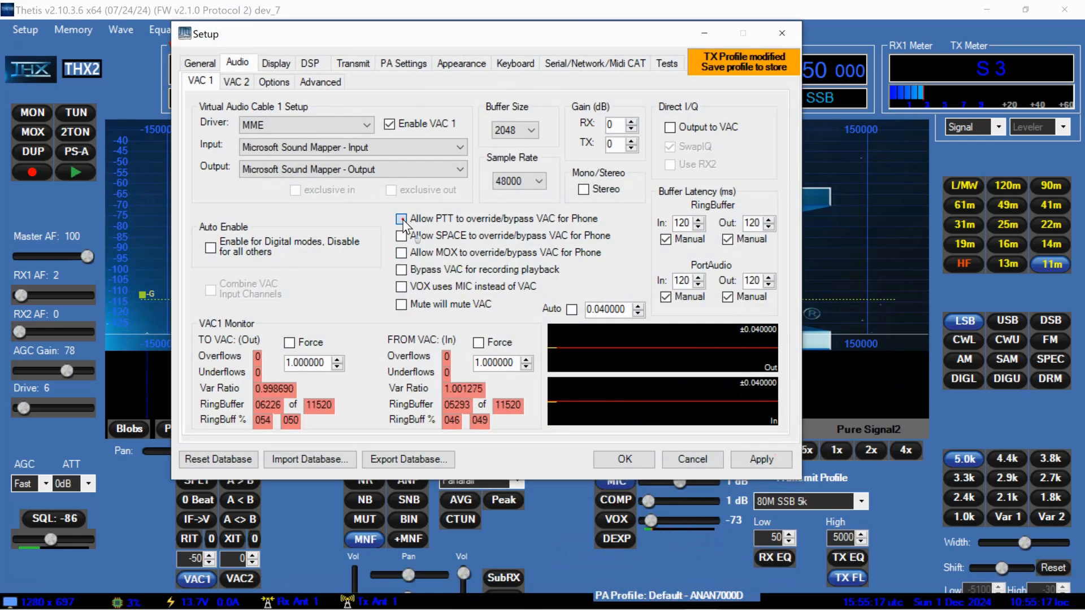
click(705, 33)
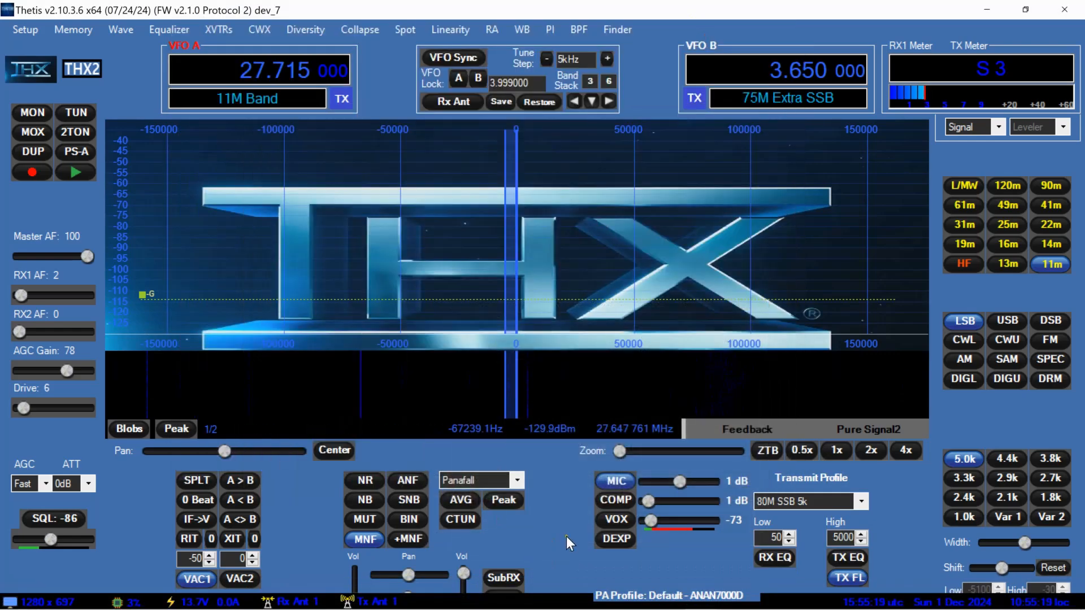
key(space)
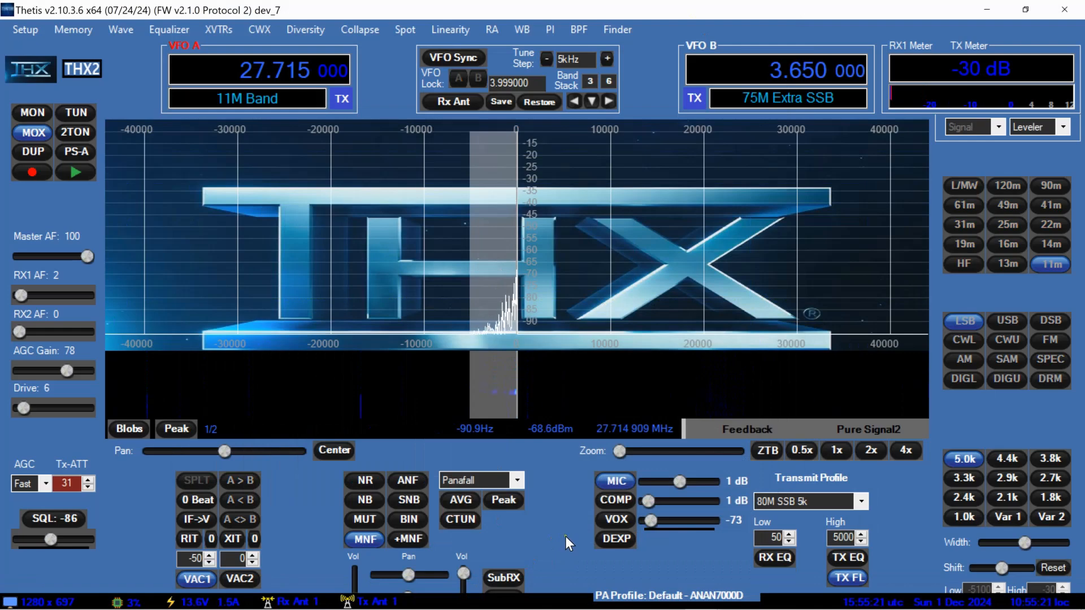
key(space)
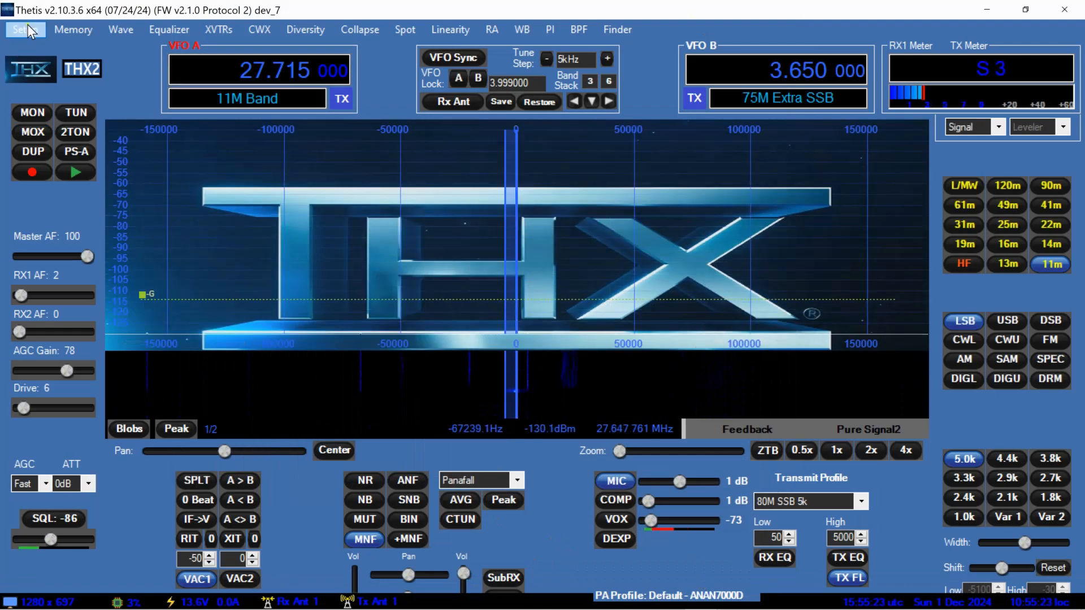
- Disable the PTT override/bypass of VAC for Phone and run a test transmission through VAC 1
click(27, 28)
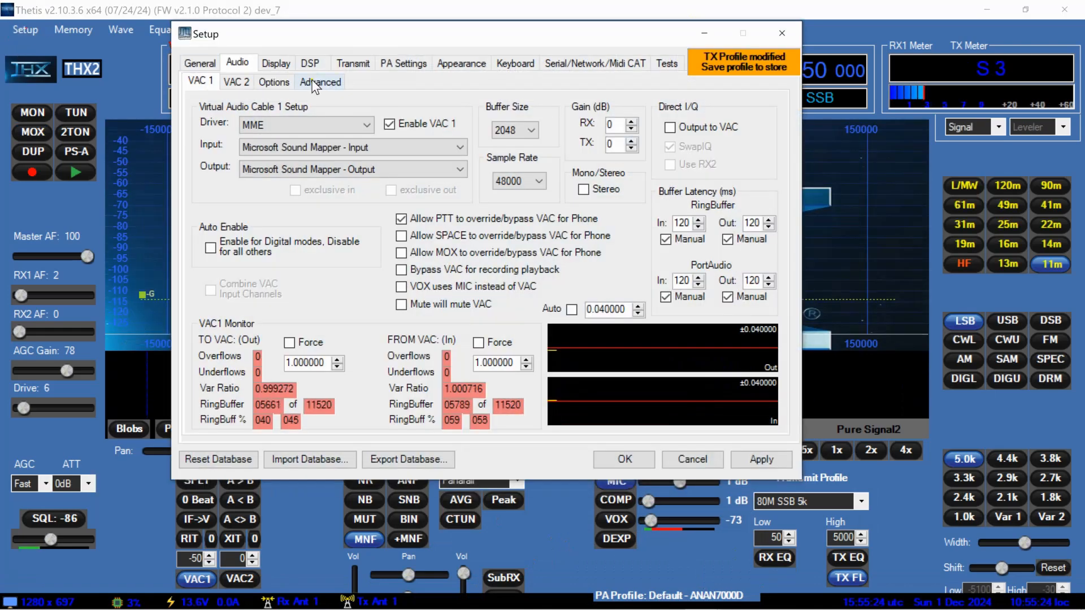
click(402, 220)
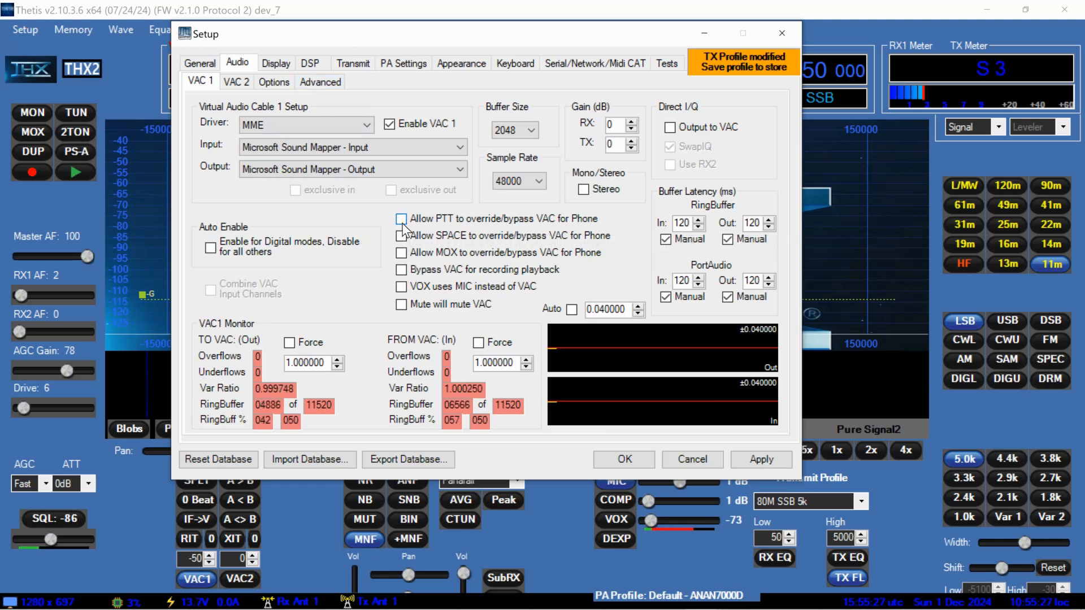
click(709, 34)
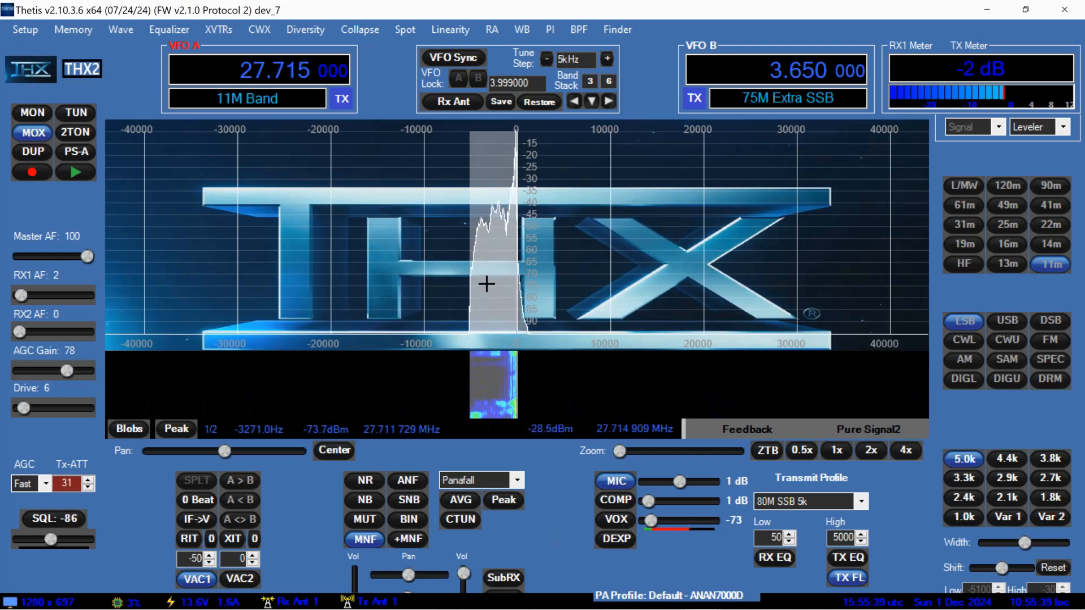
key(space)
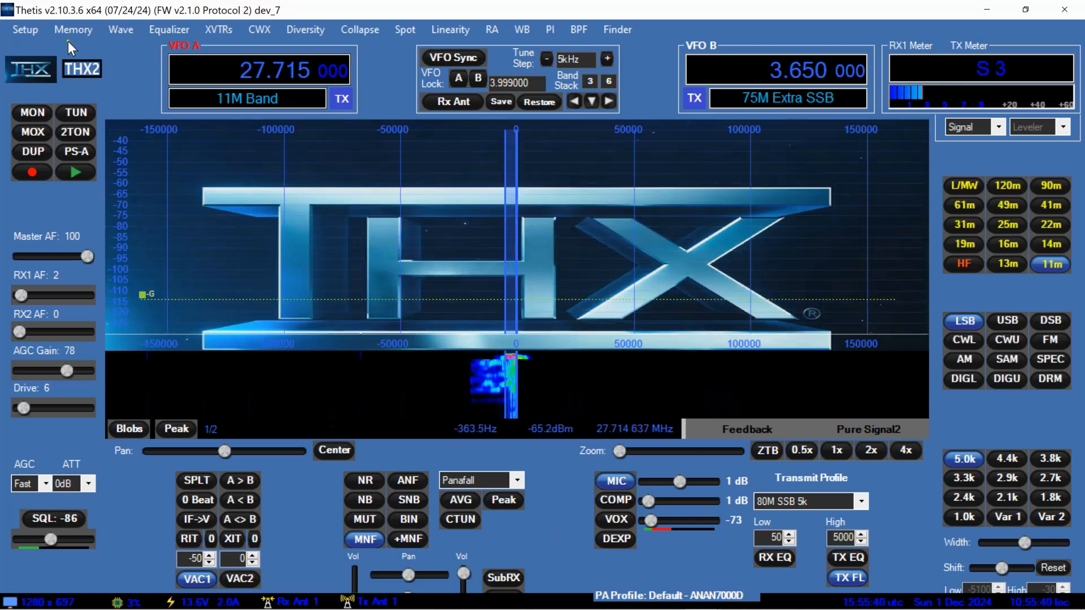
- Record a short transmission and play it back with "Bypass VAC for recording playback" left off
click(36, 35)
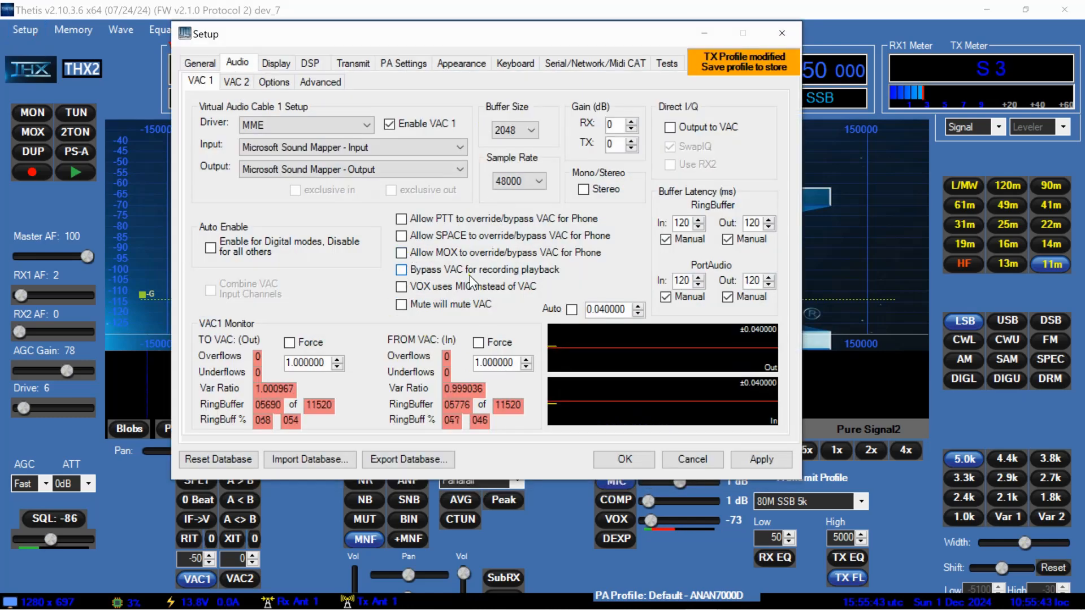
click(698, 38)
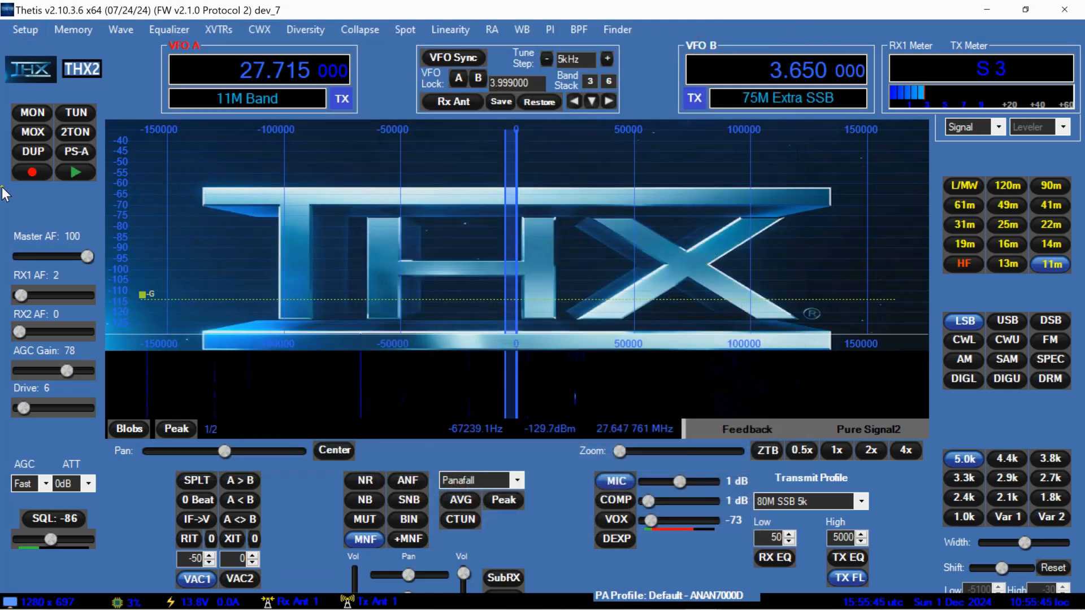
click(36, 172)
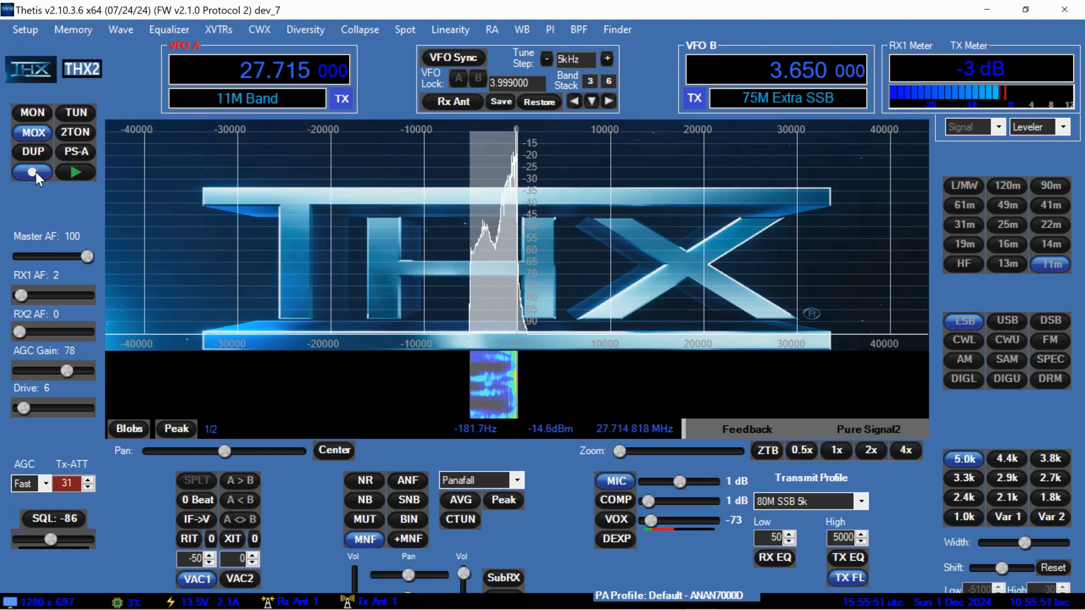
click(36, 172)
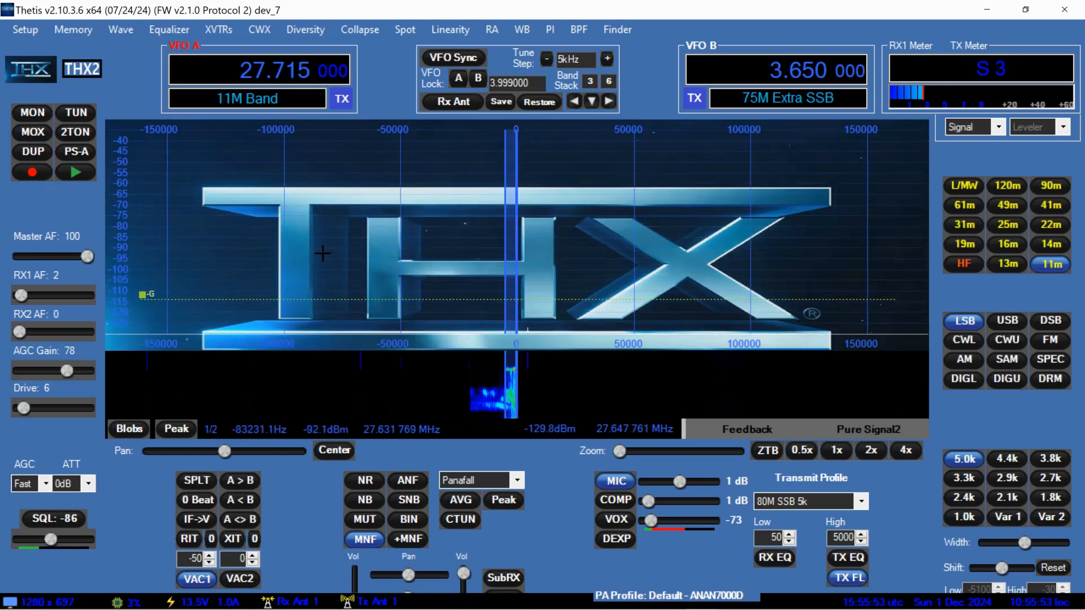
click(78, 171)
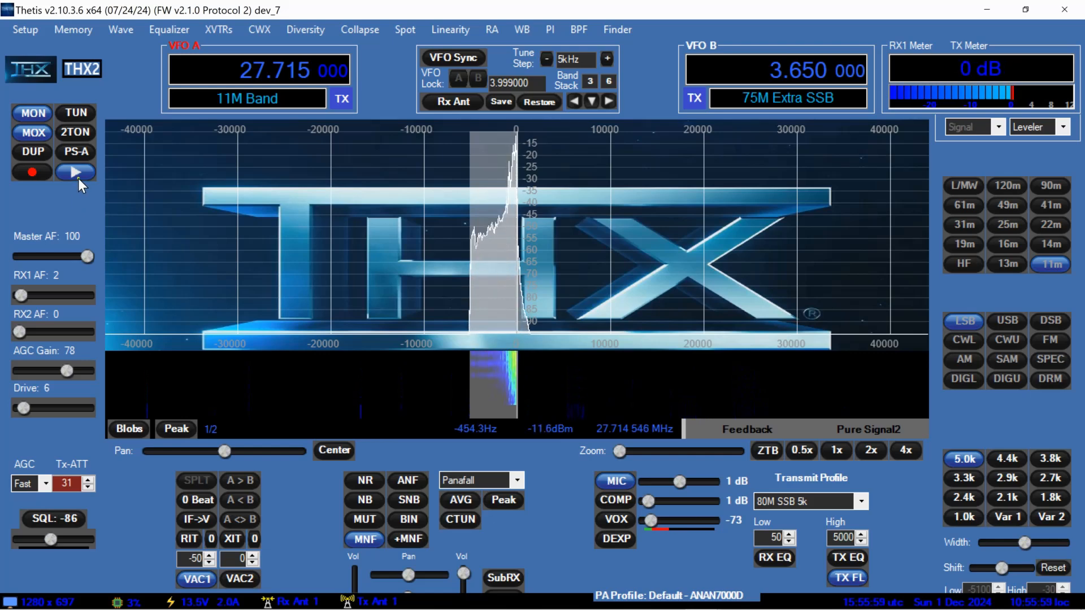
- Enable "Bypass VAC for recording playback" in the VAC 1 setup and play the recorded transmission again
click(27, 25)
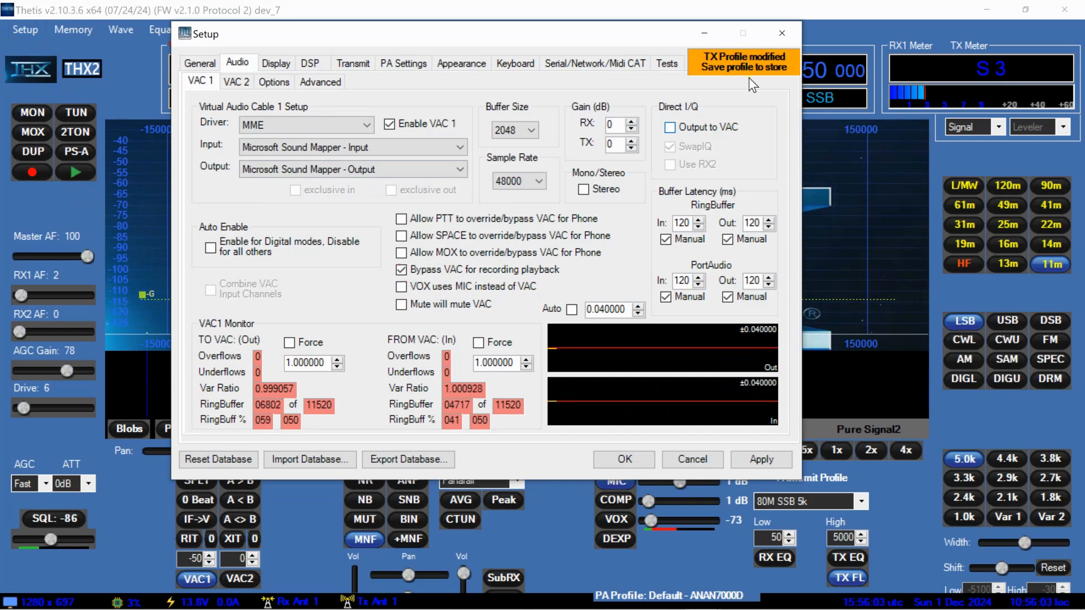
click(777, 34)
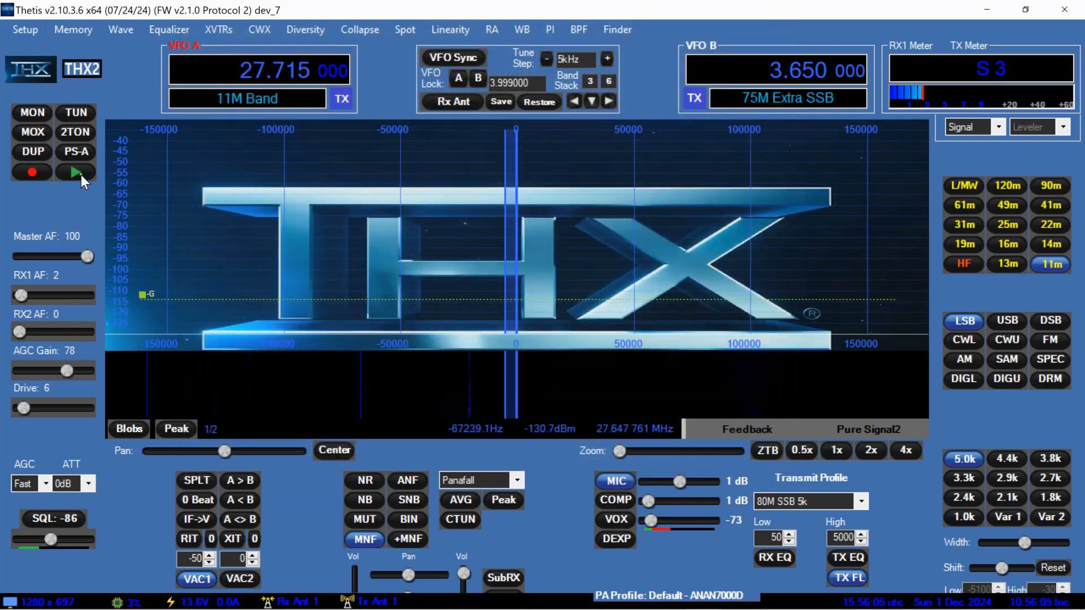
click(81, 176)
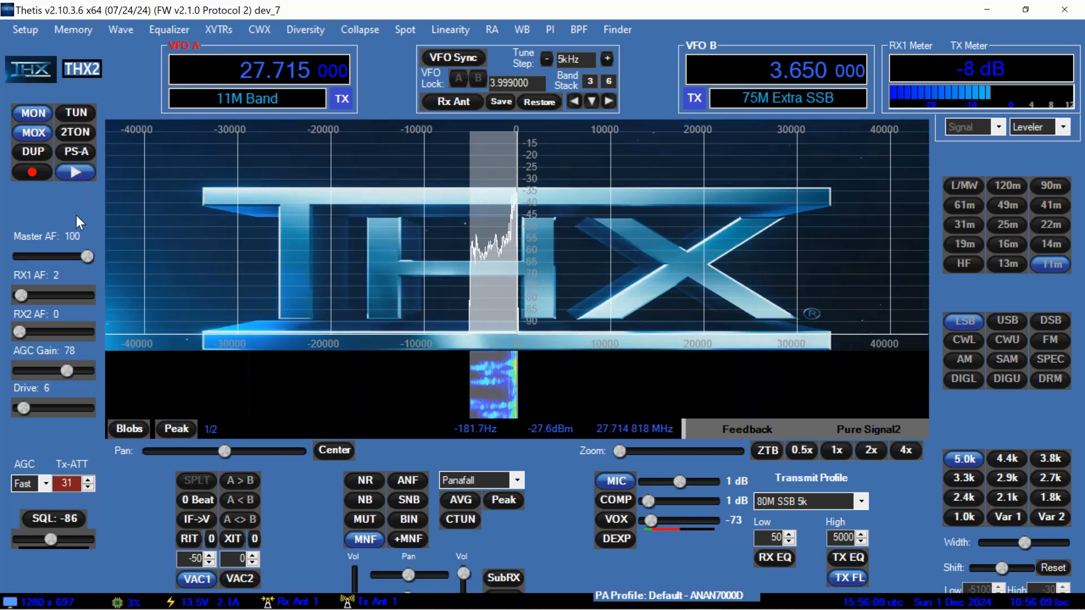
click(81, 170)
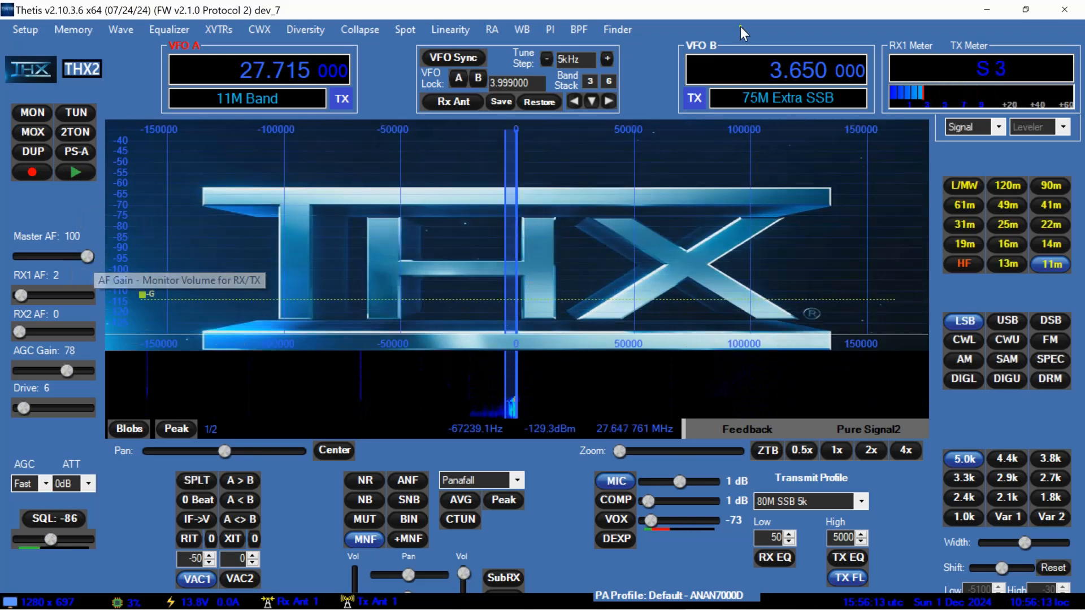
- Examine the available driver, input and output device choices in the Virtual Audio Cable 1 setup
click(33, 28)
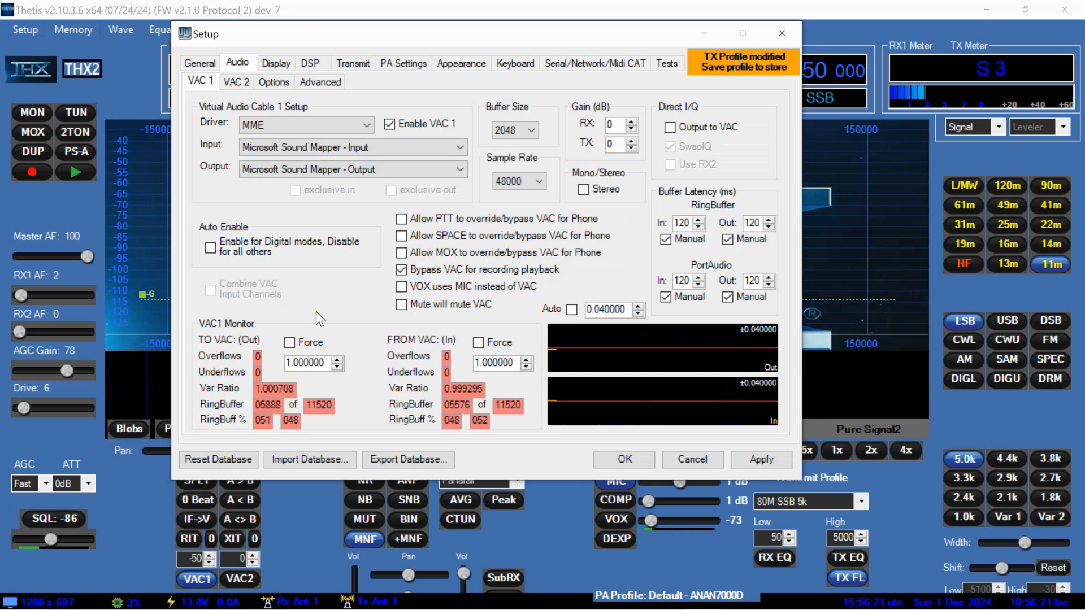
click(366, 125)
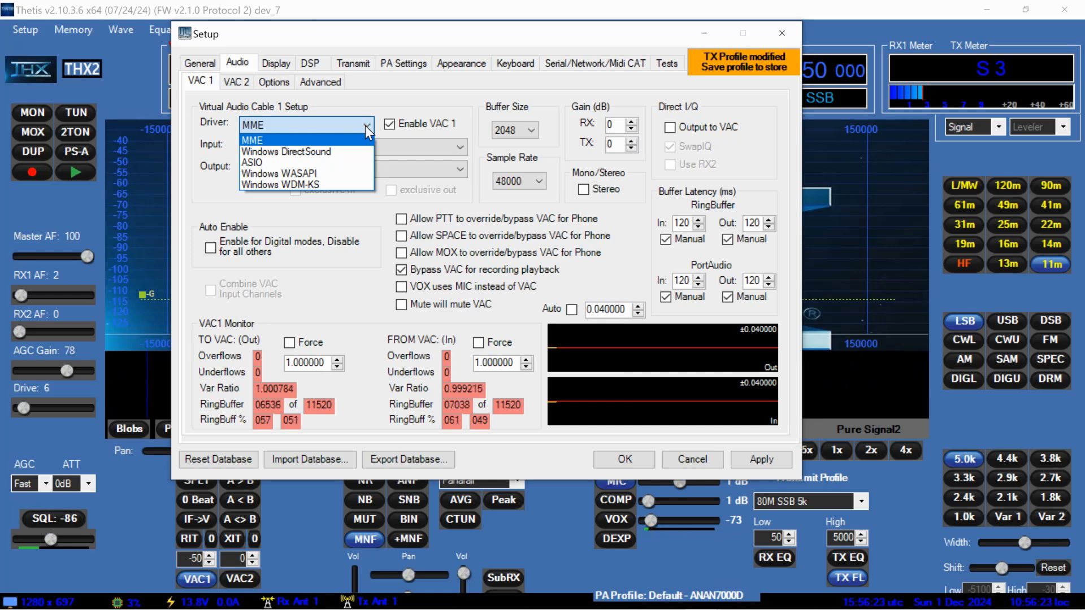
click(421, 36)
click(452, 148)
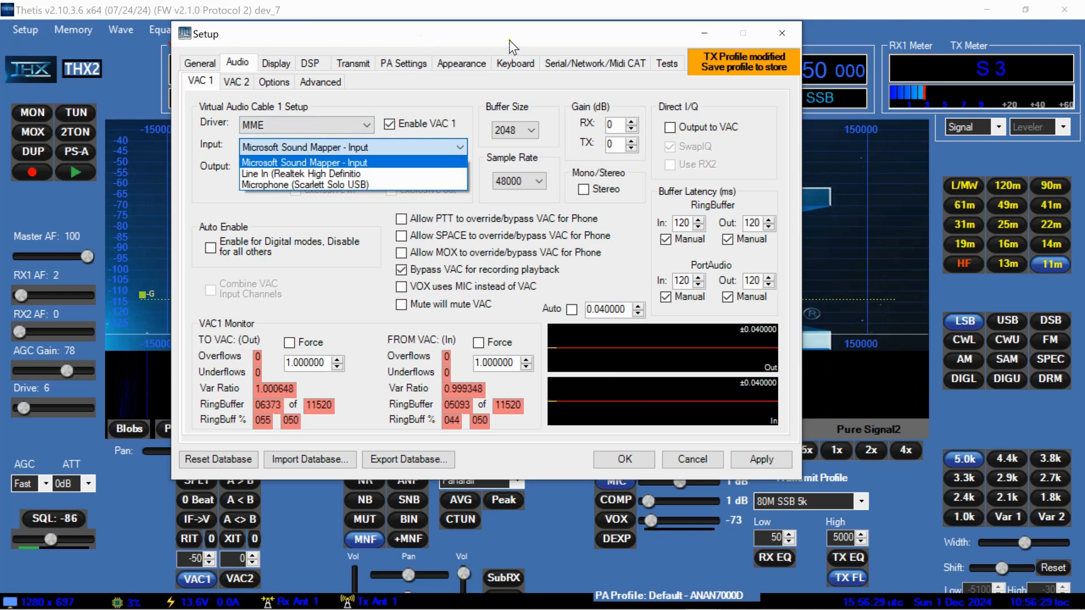
click(510, 40)
click(450, 173)
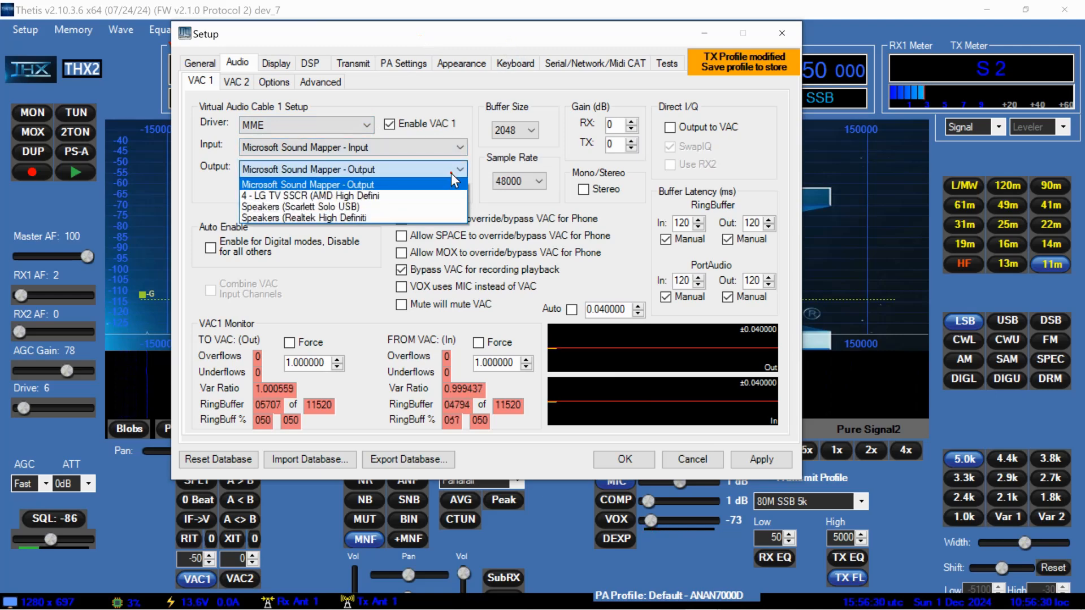
click(517, 33)
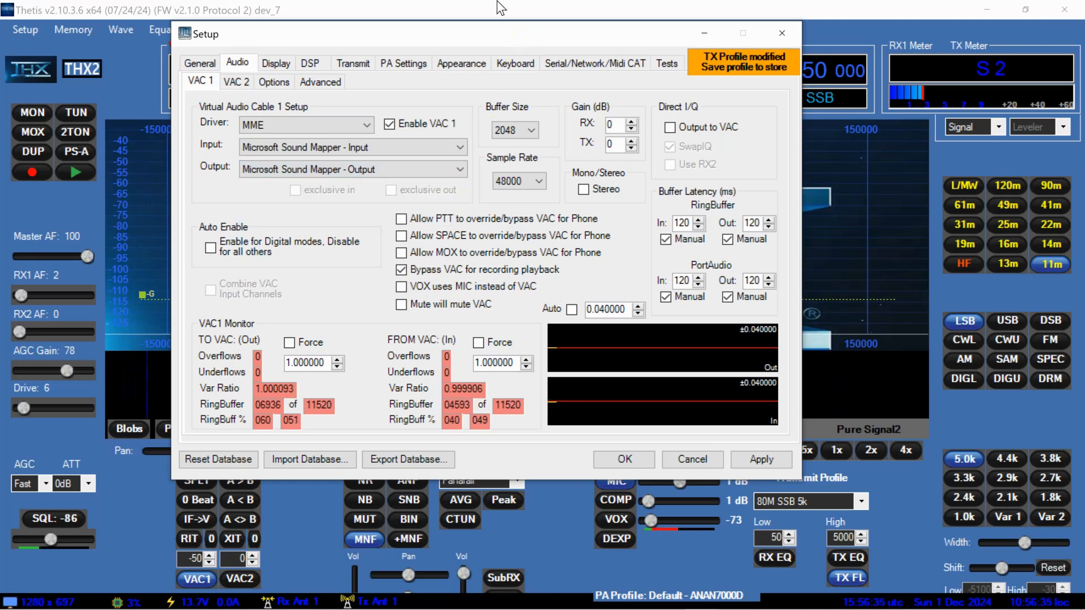
click(707, 35)
- Switch to the Cakewalk window with the K-pizzlePro2.cwp project
mouse_move(655, 604)
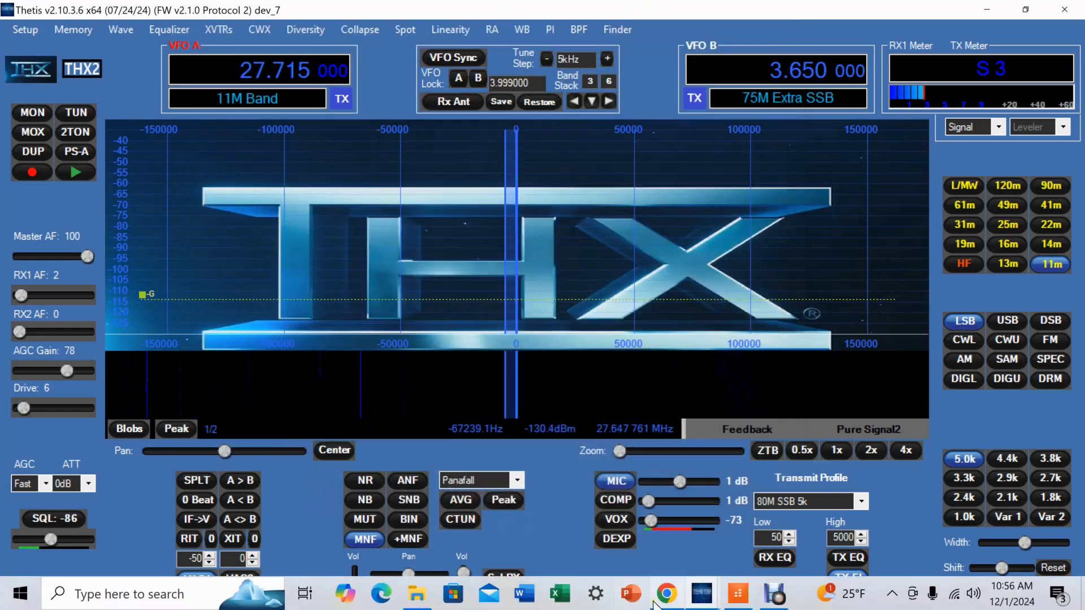
click(738, 594)
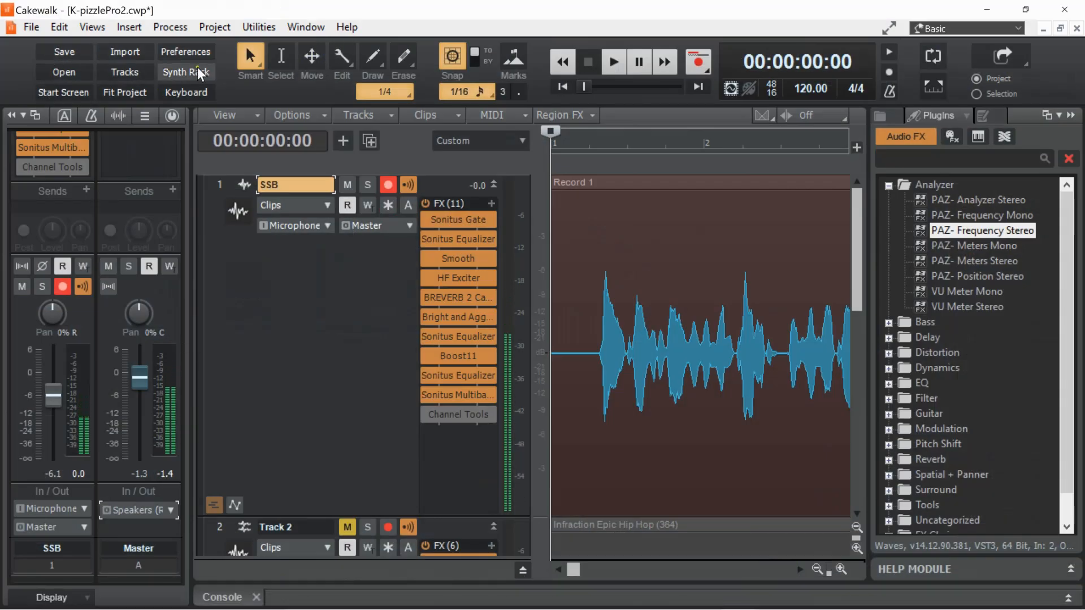
- Open the preferences and examine the audio devices, driver settings and available driver modes for playback and recording
click(198, 52)
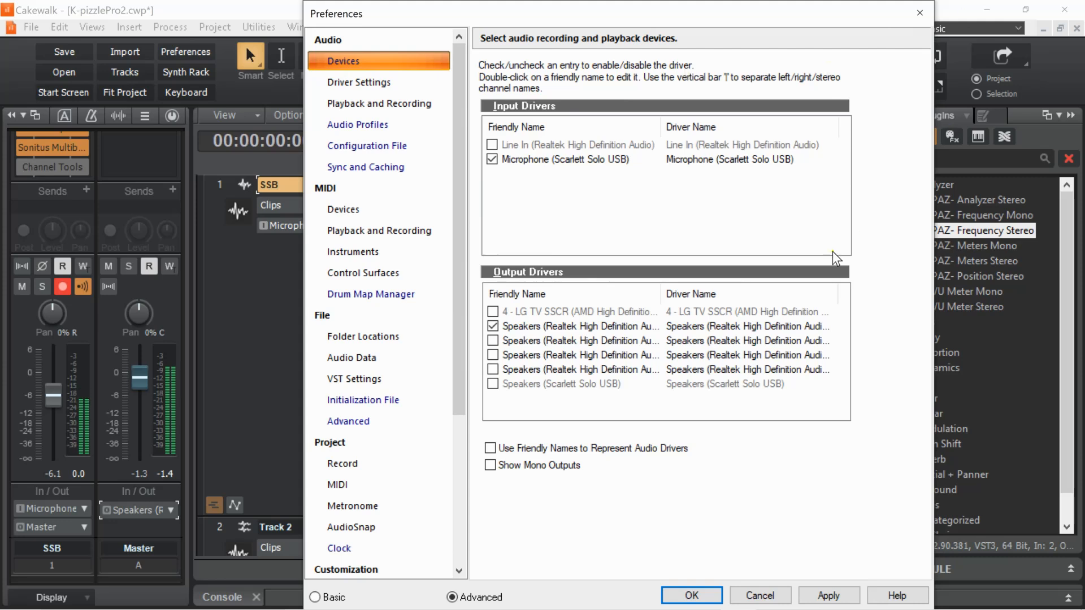
click(359, 85)
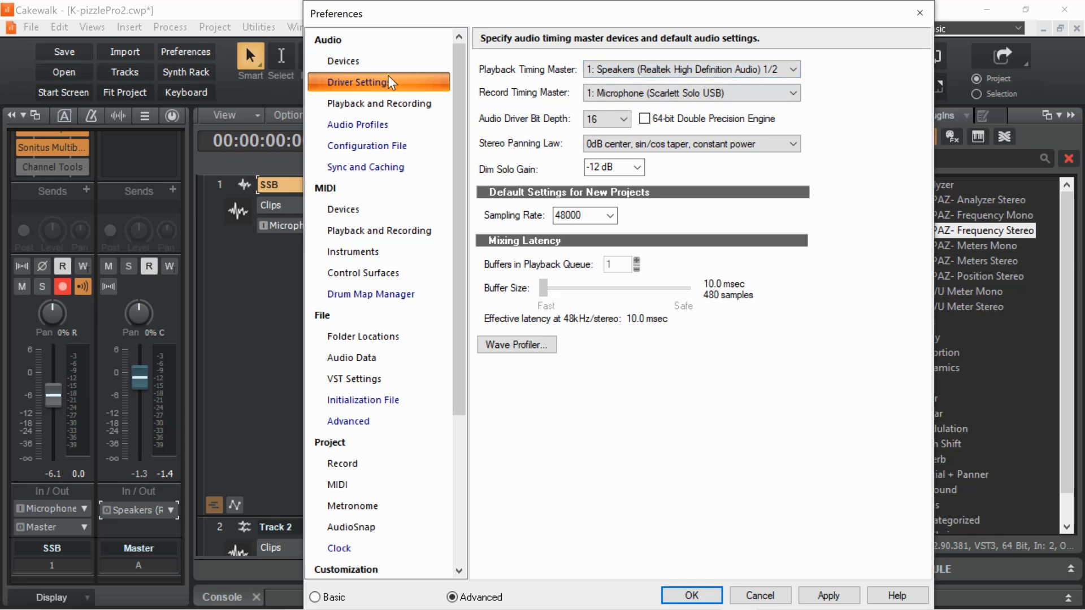
click(393, 108)
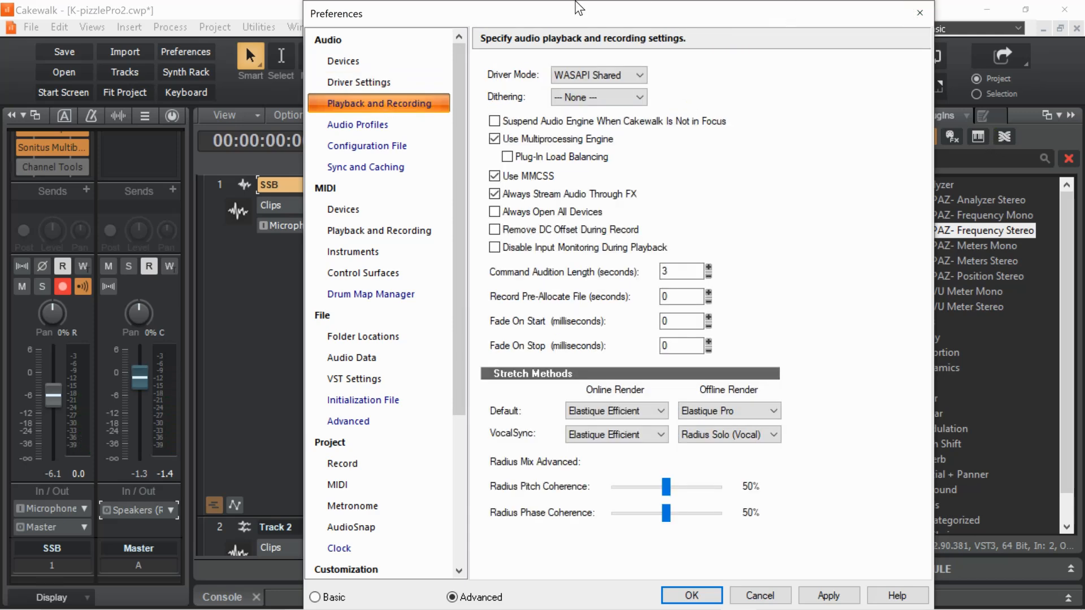
click(639, 75)
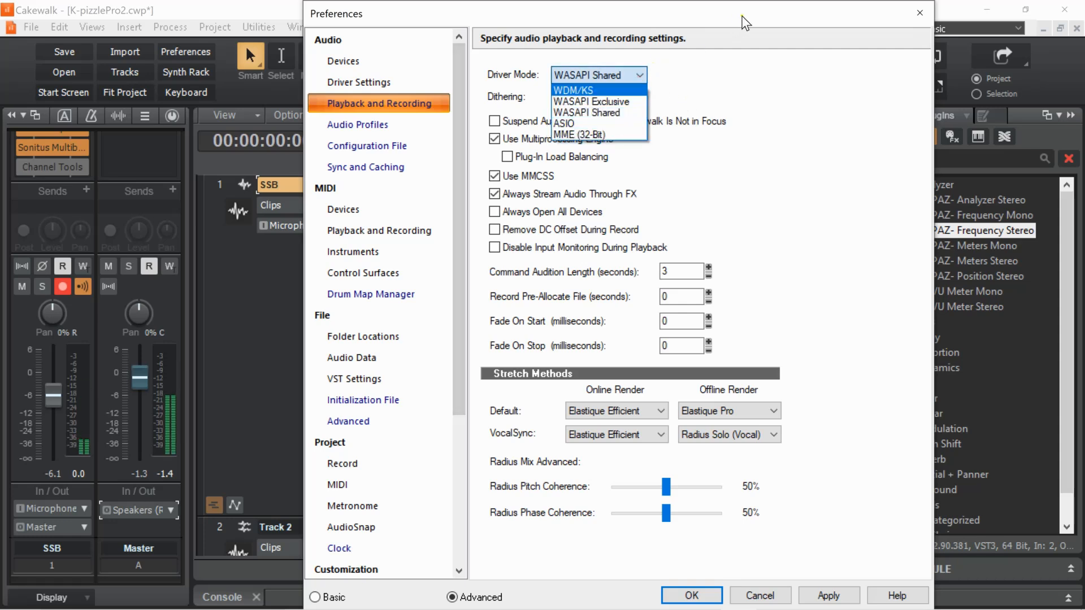
click(552, 46)
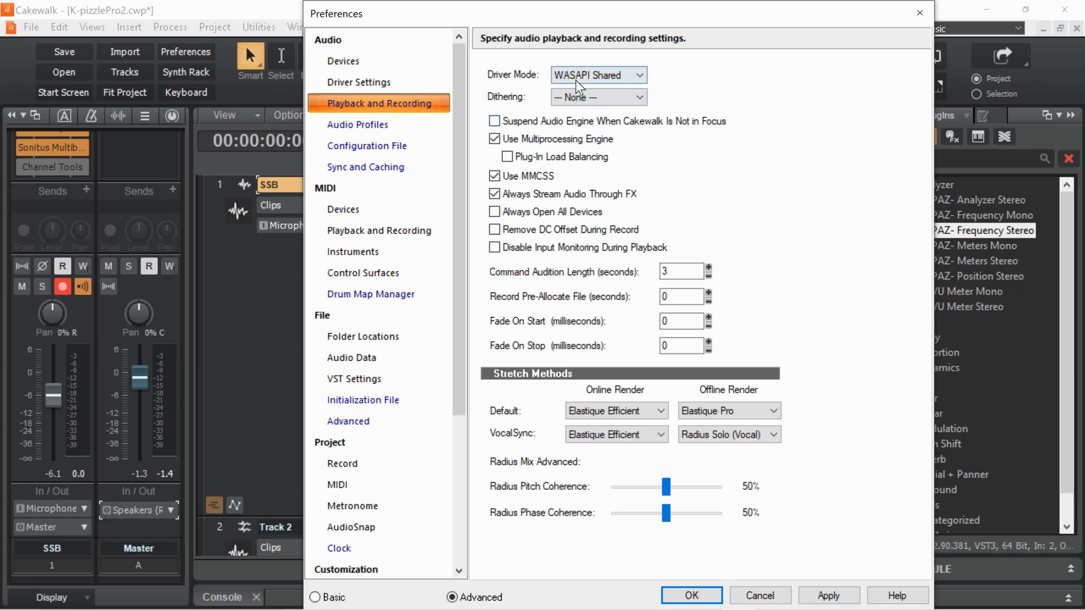
- Review the audio profile, configuration file, and sync and caching preferences
click(363, 126)
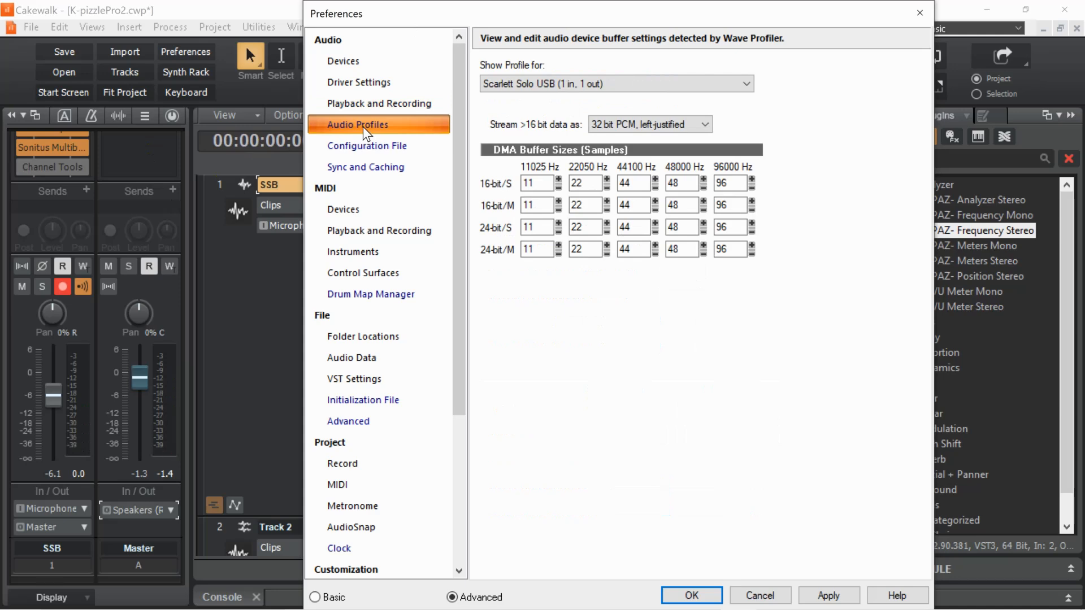
click(373, 148)
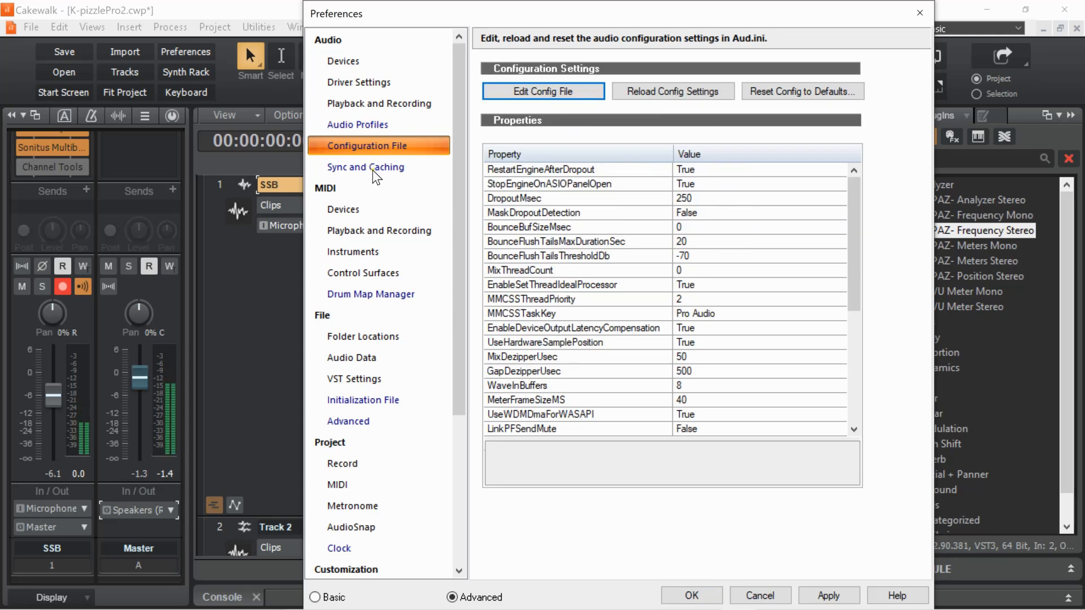
click(374, 173)
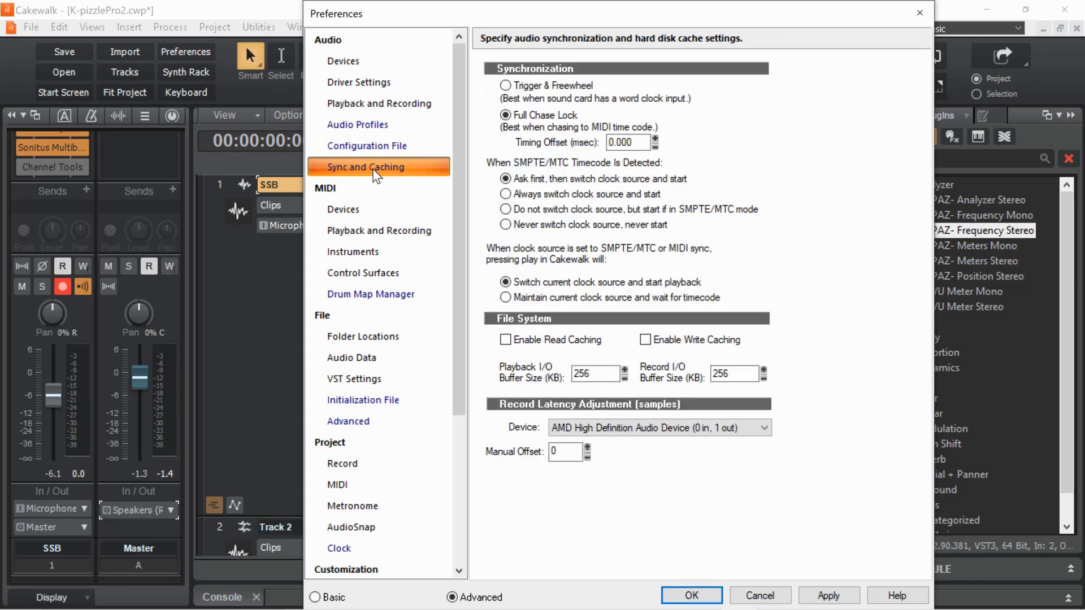
- Review the MIDI preferences from devices, playback and recording through instruments, control surfaces and the drum map manager
click(347, 214)
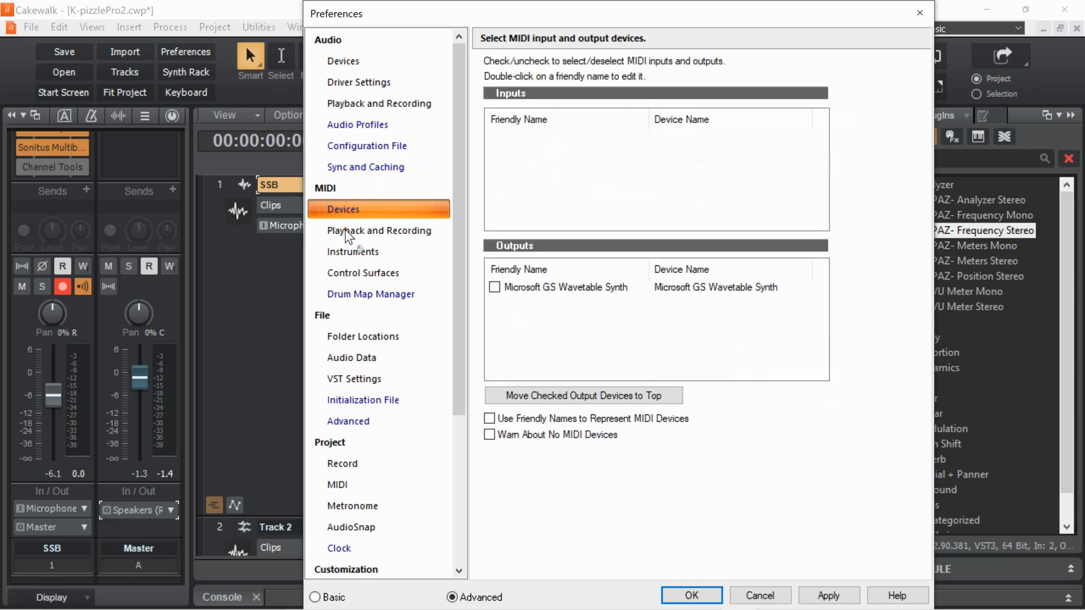
click(346, 232)
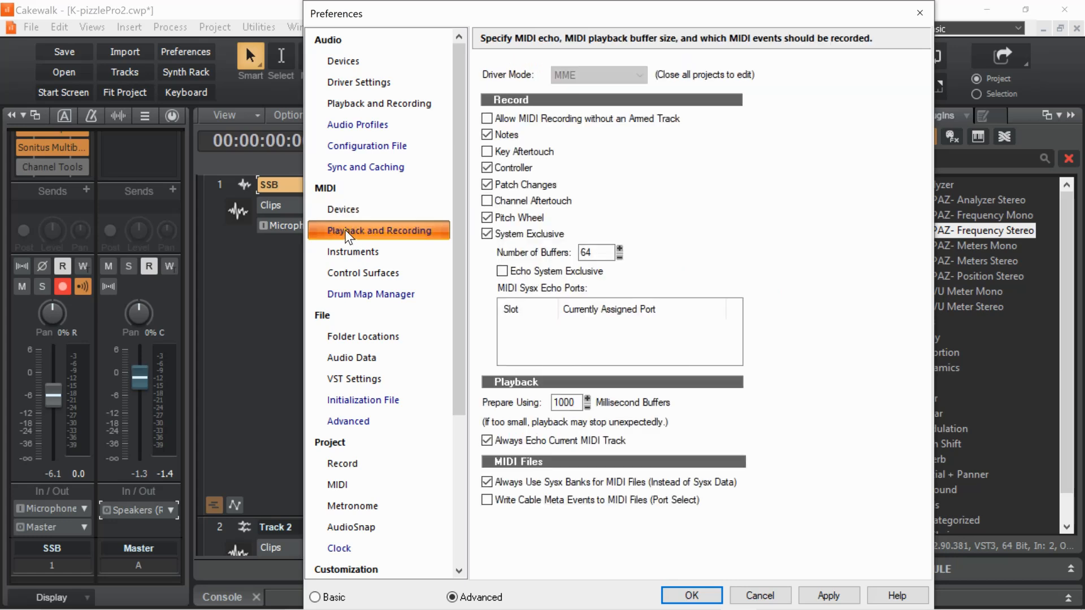
click(357, 257)
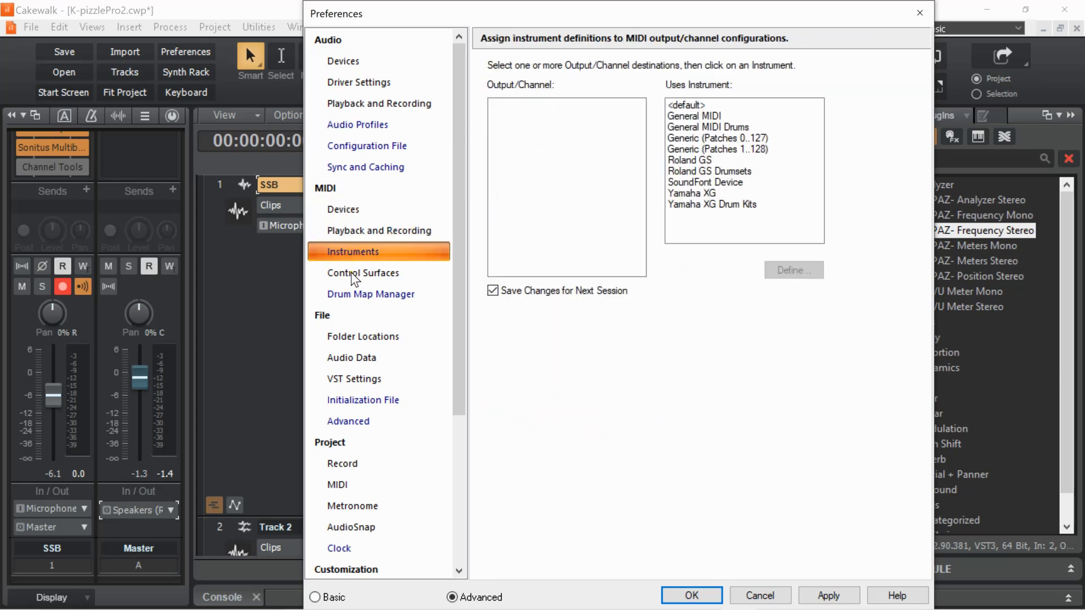
click(351, 273)
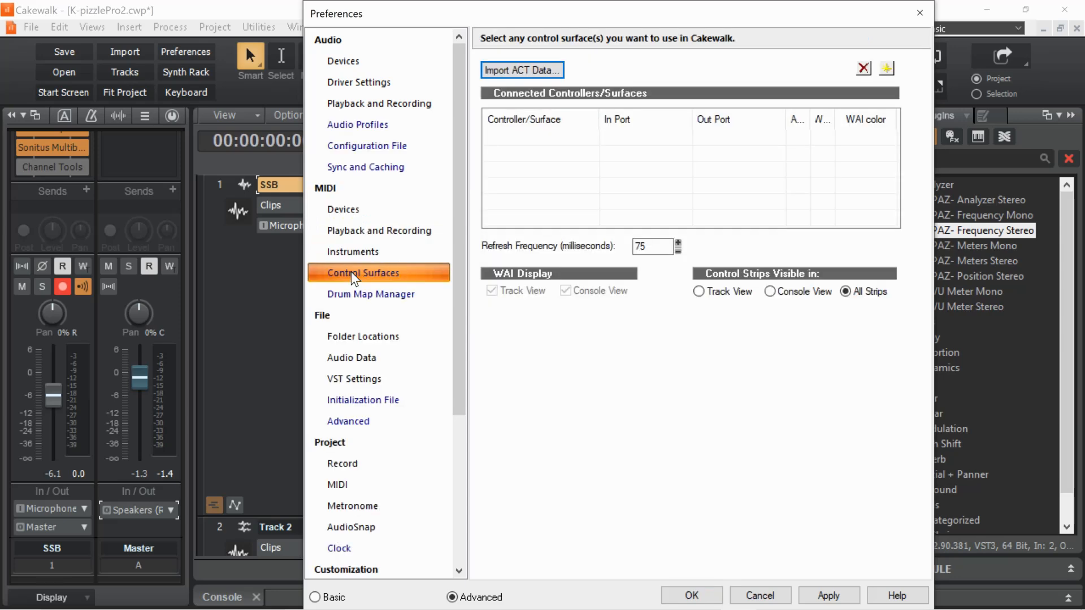
click(377, 295)
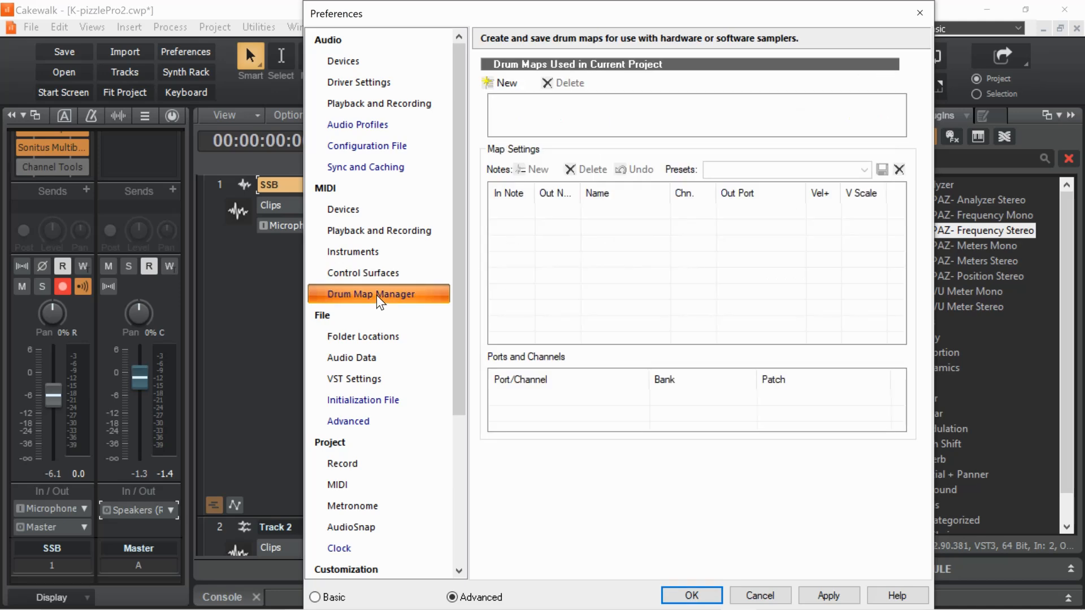
- Review the file preferences: folder locations, audio data, VST settings, initialization file and advanced options
click(384, 337)
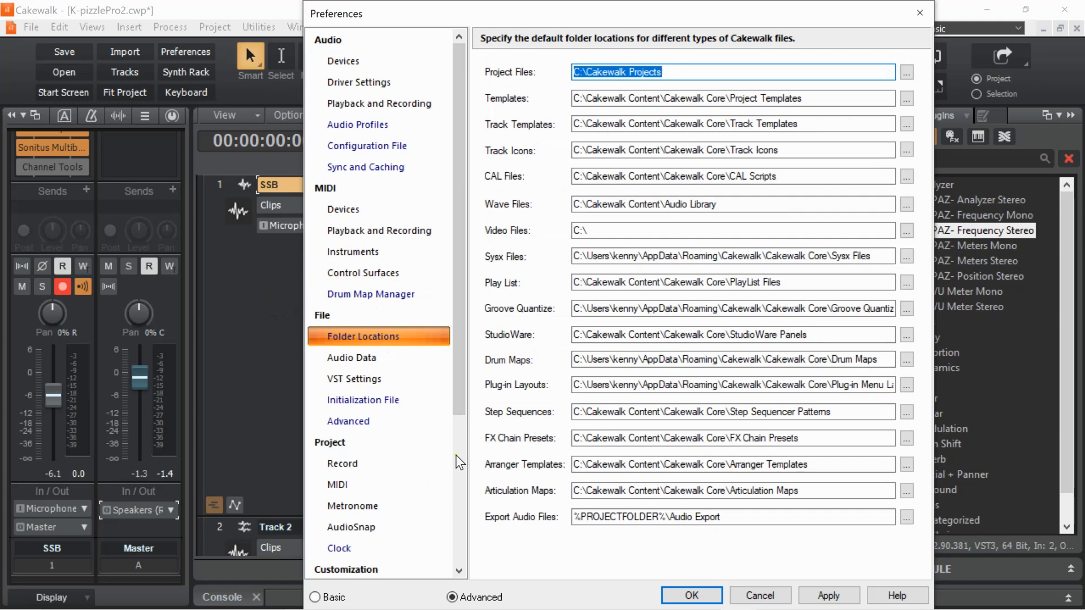
click(354, 362)
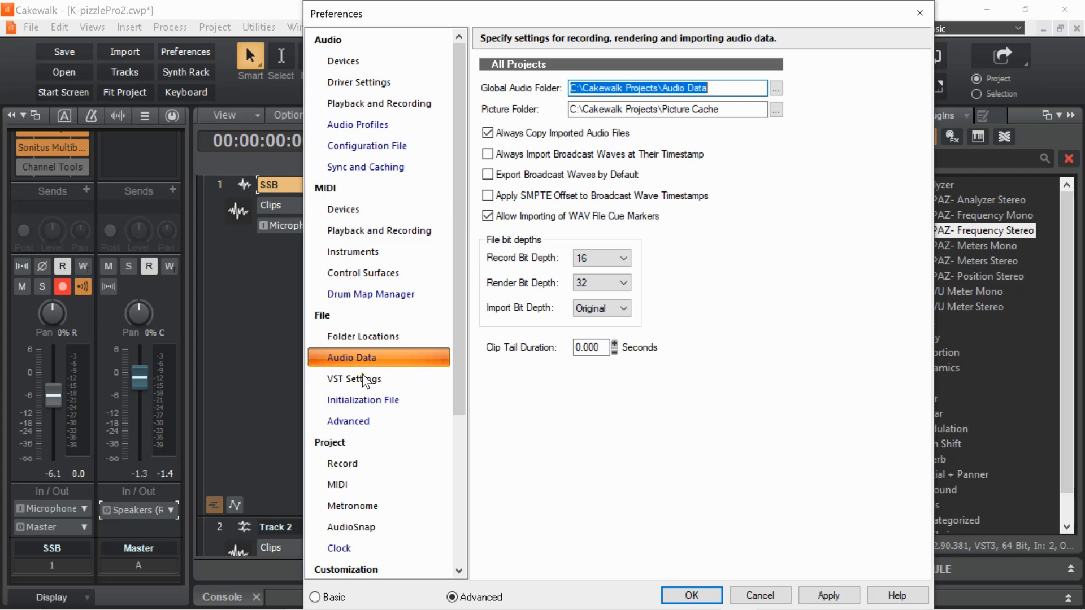
click(362, 381)
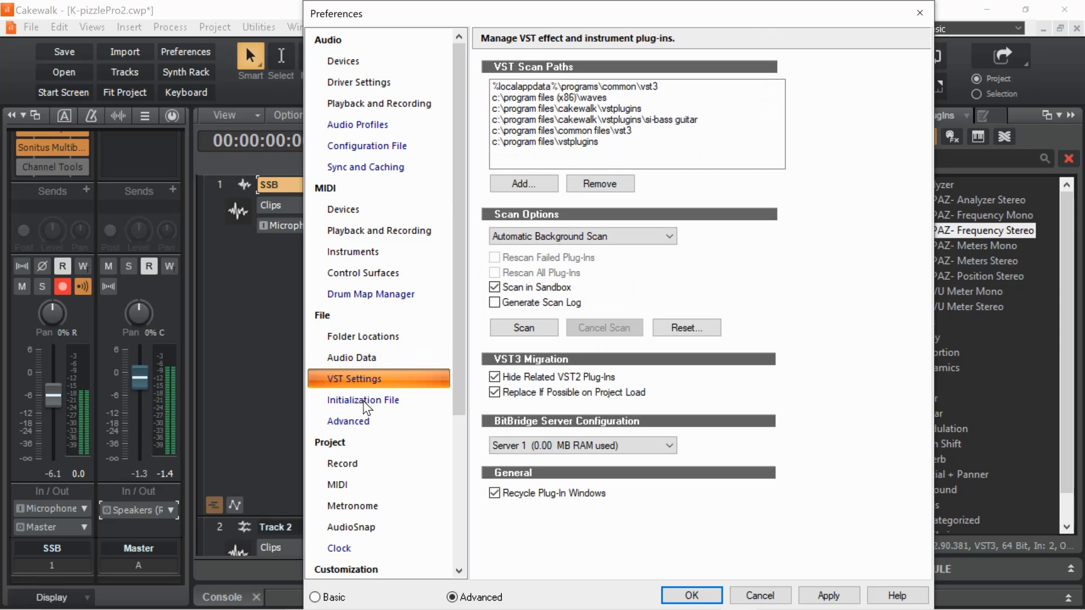
click(364, 403)
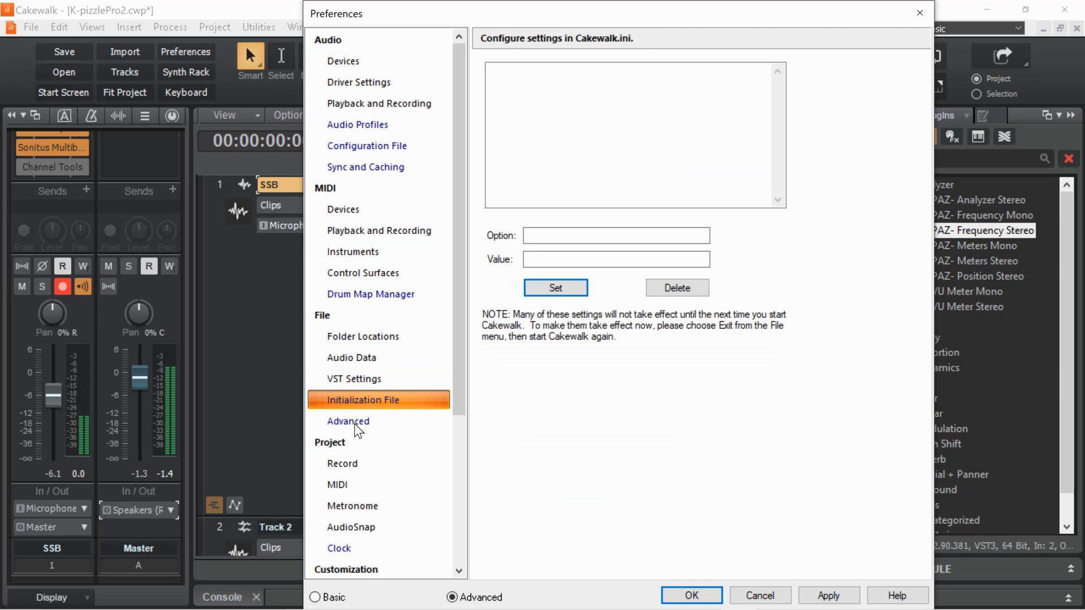
click(355, 425)
scroll(359, 430, down, 3)
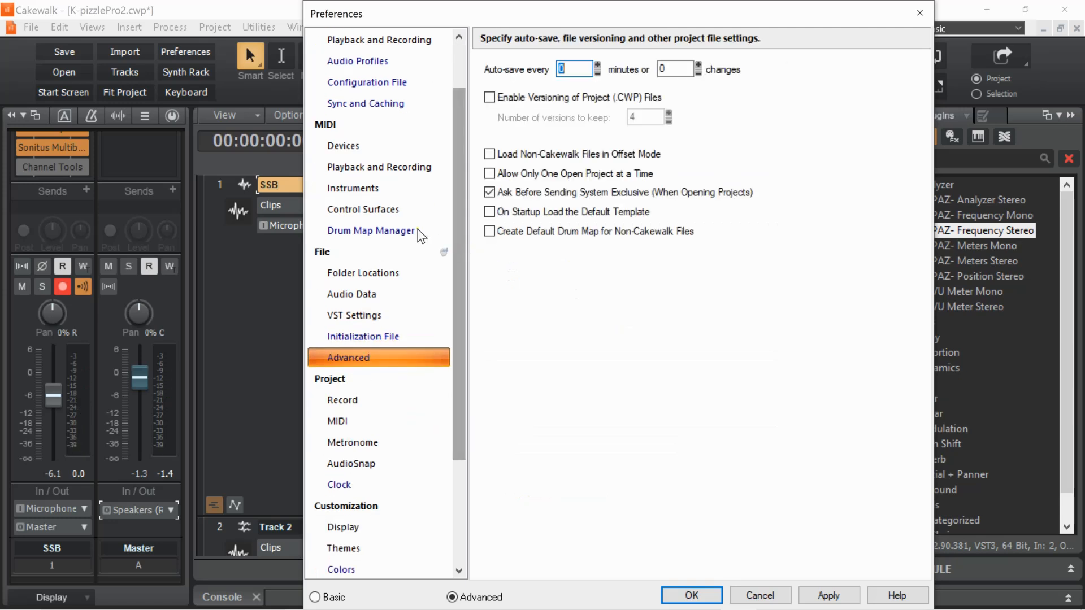
- Review the project preferences for recording, MIDI, metronome, AudioSnap and clock, and close the preferences without changes
click(343, 252)
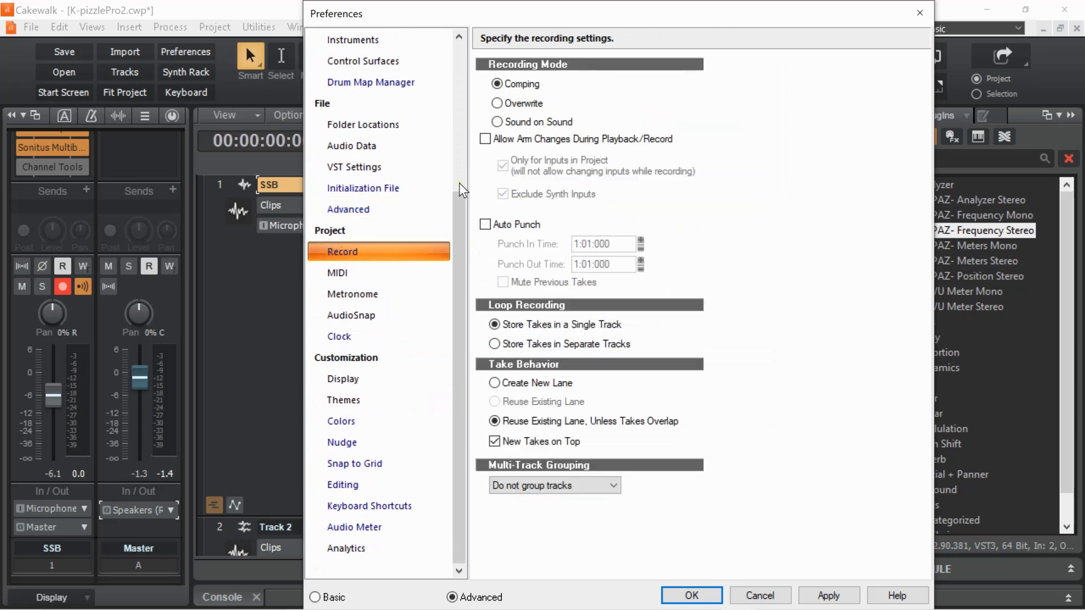
click(343, 276)
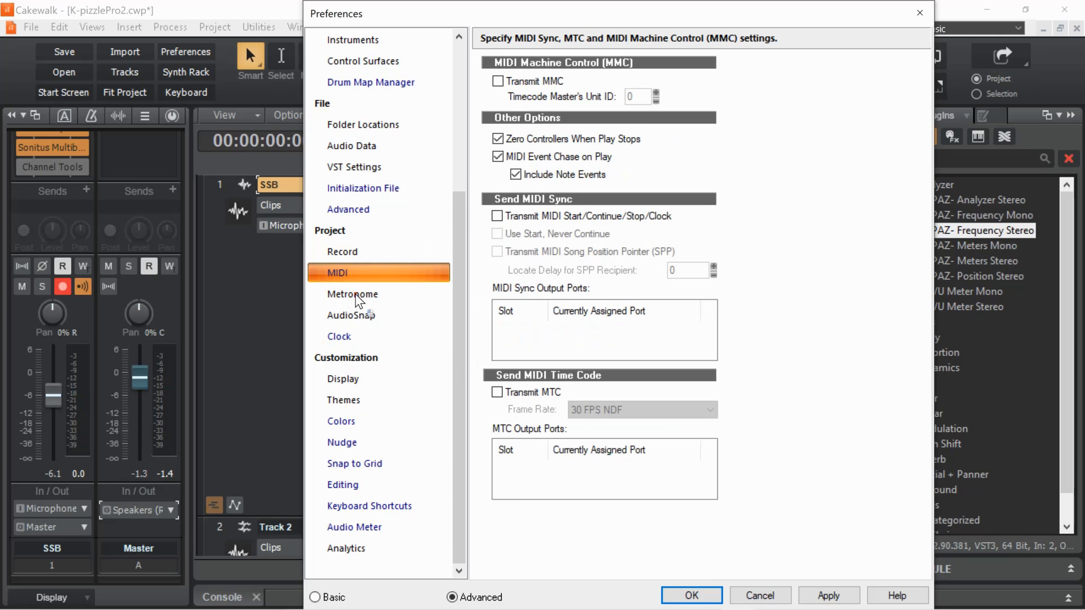
click(356, 295)
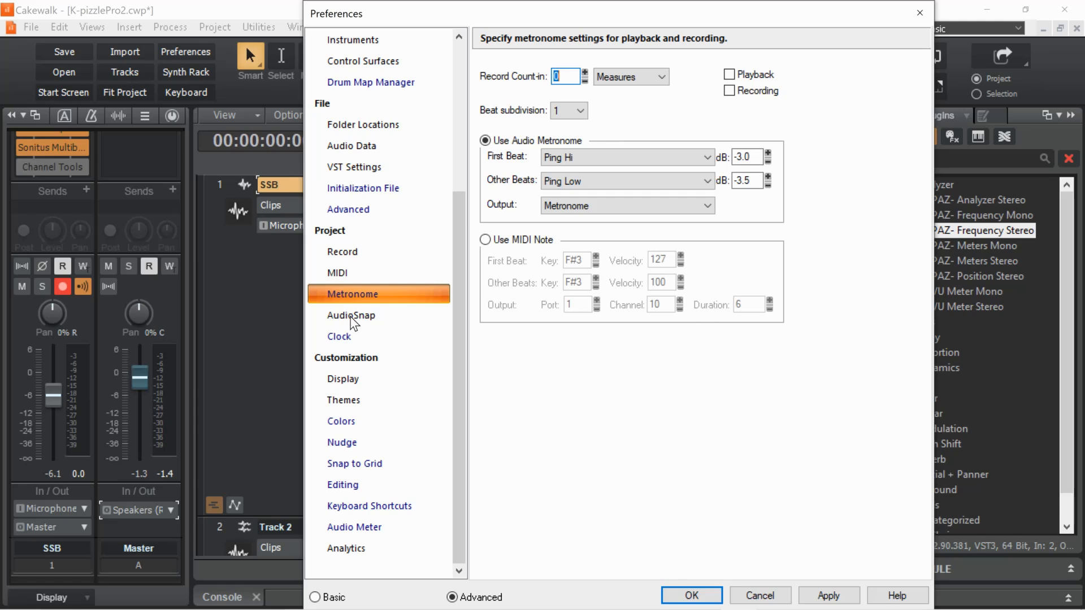
click(351, 316)
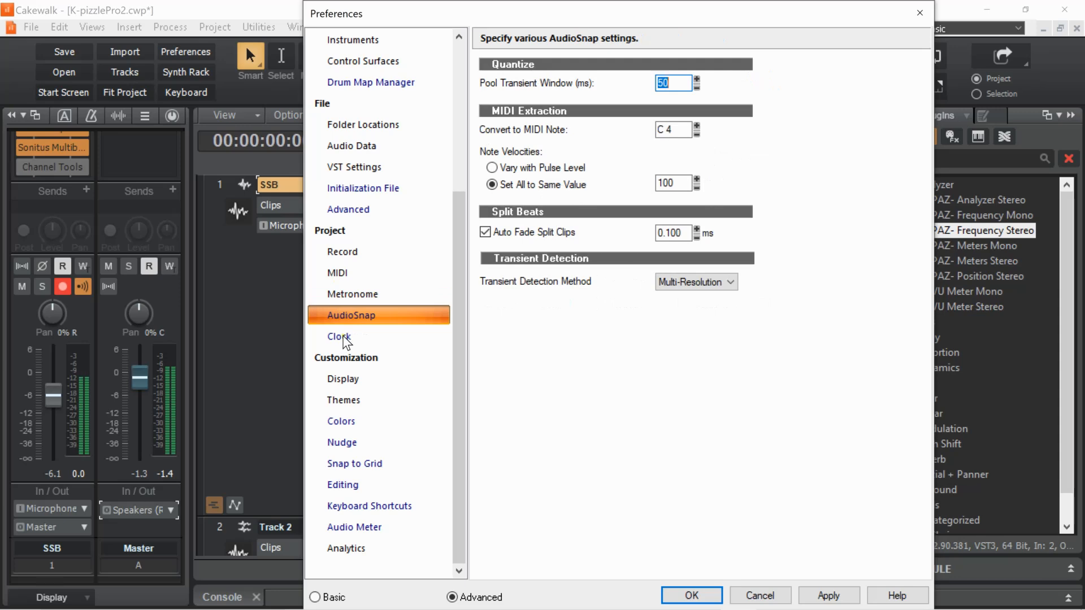
click(343, 337)
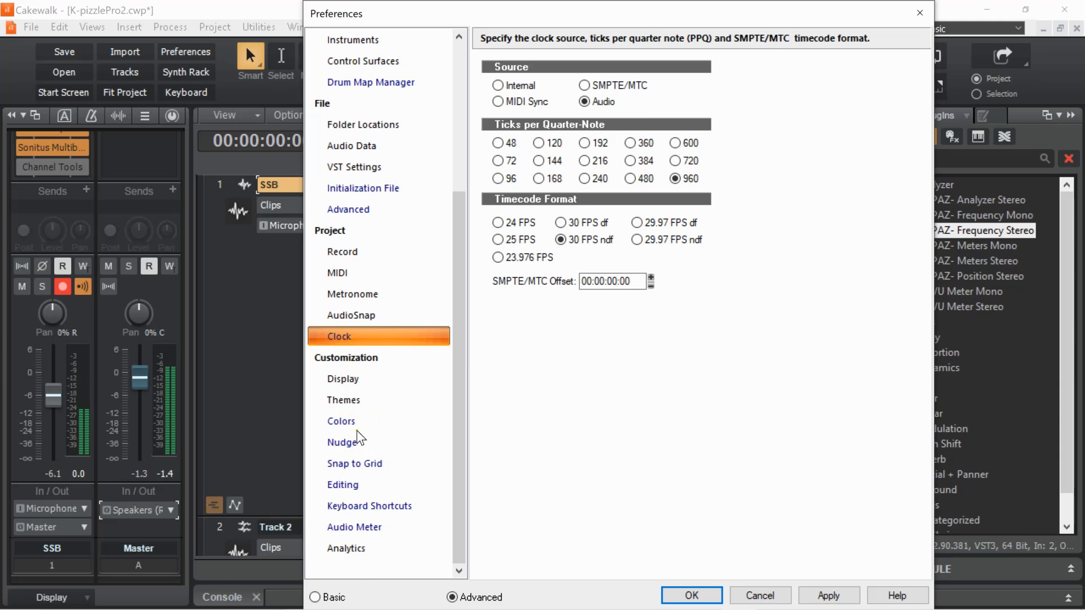
click(920, 13)
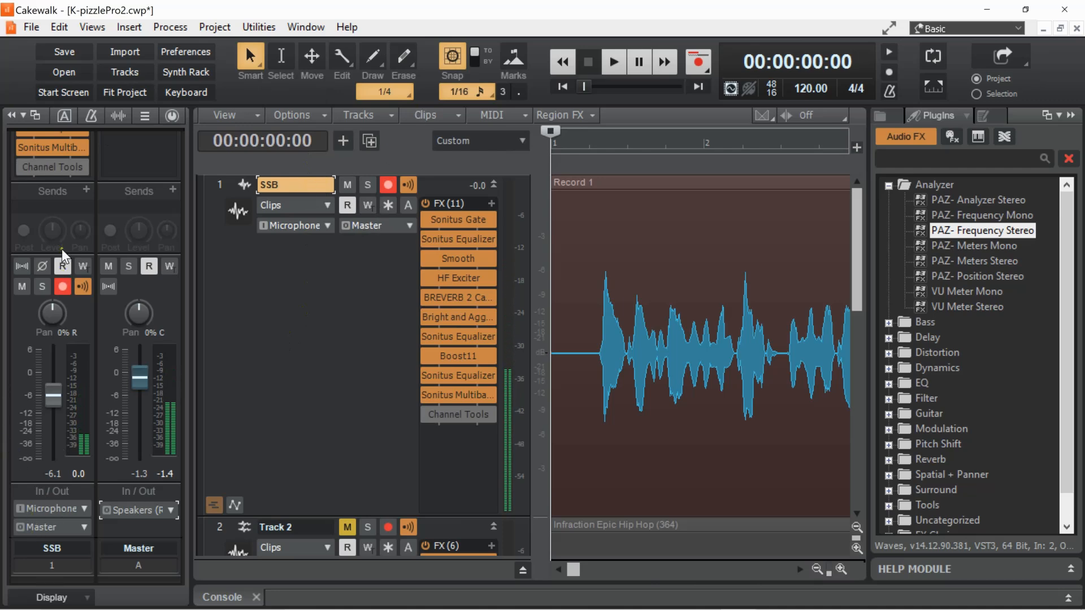
- Examine the Scarlett Solo USB microphone input channel choices for the SSB track, keeping the current input
click(47, 512)
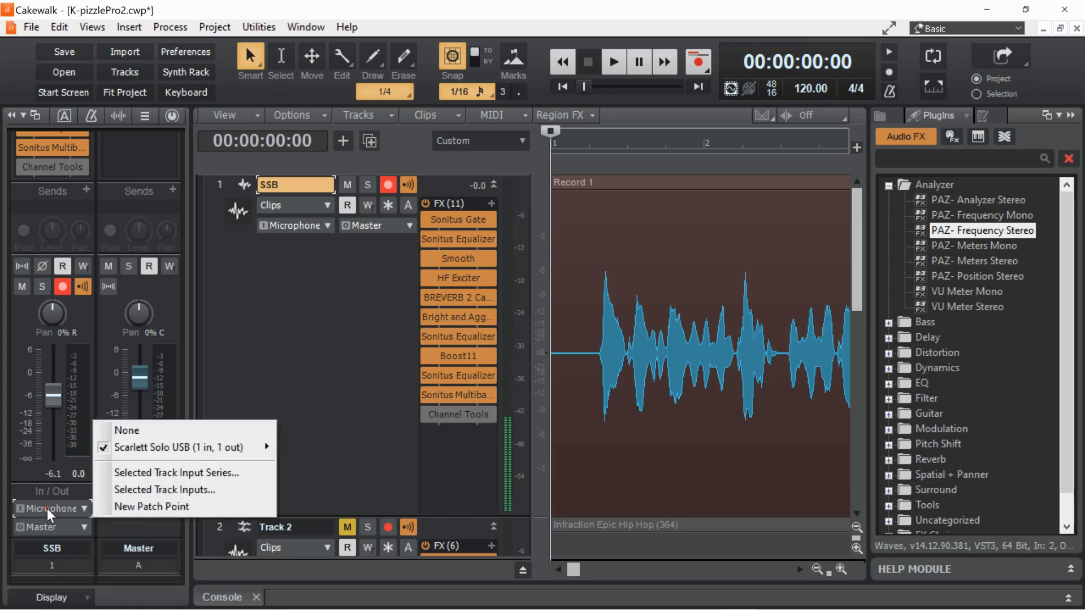
mouse_move(129, 448)
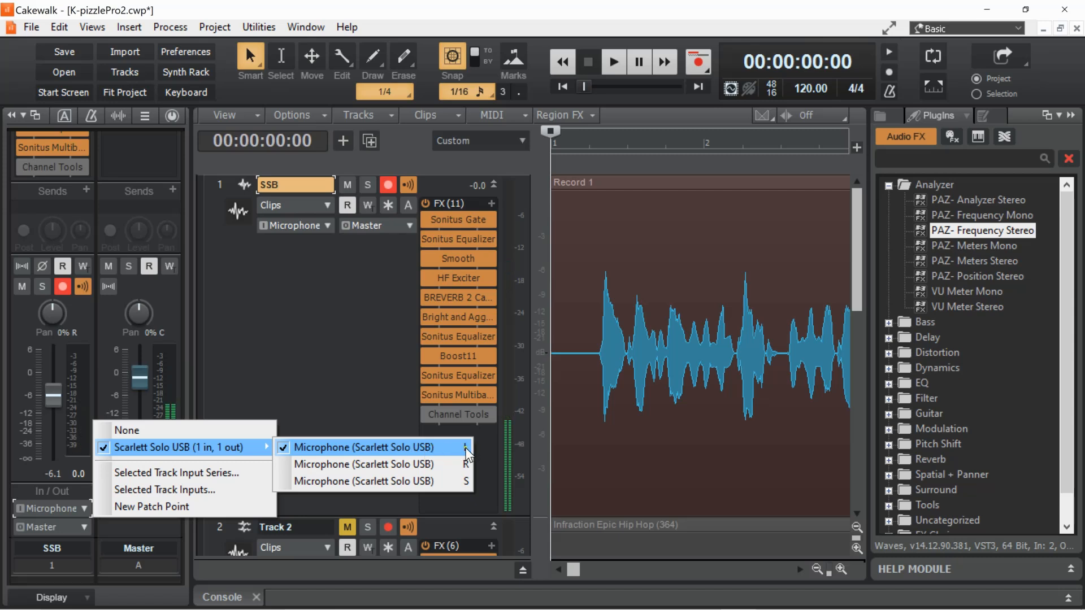
click(374, 336)
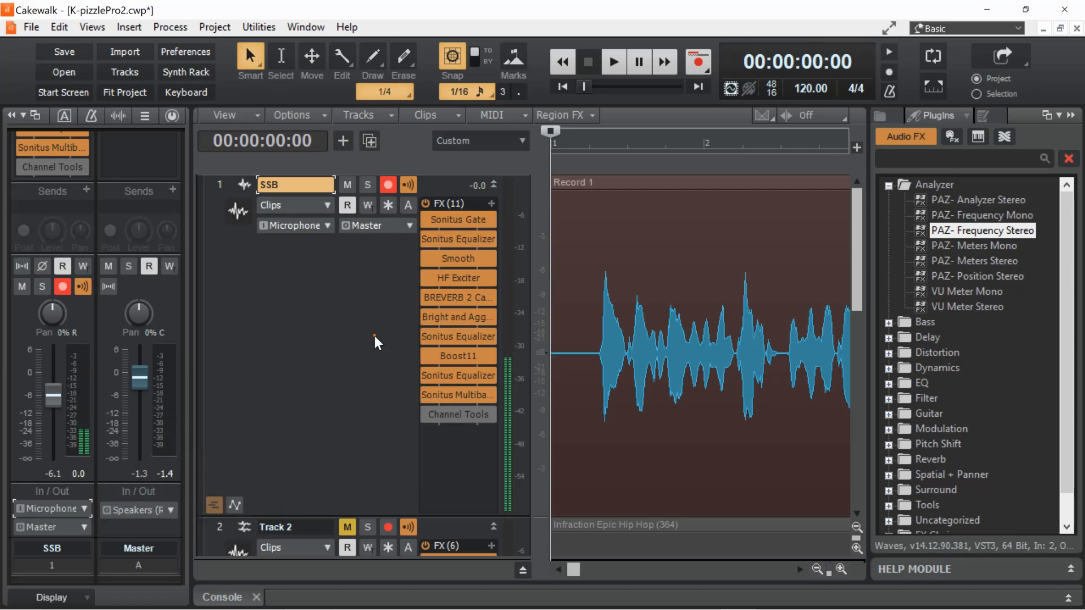
- Examine the output routing choices for the SSB track and the Master bus, keeping both current outputs
click(57, 528)
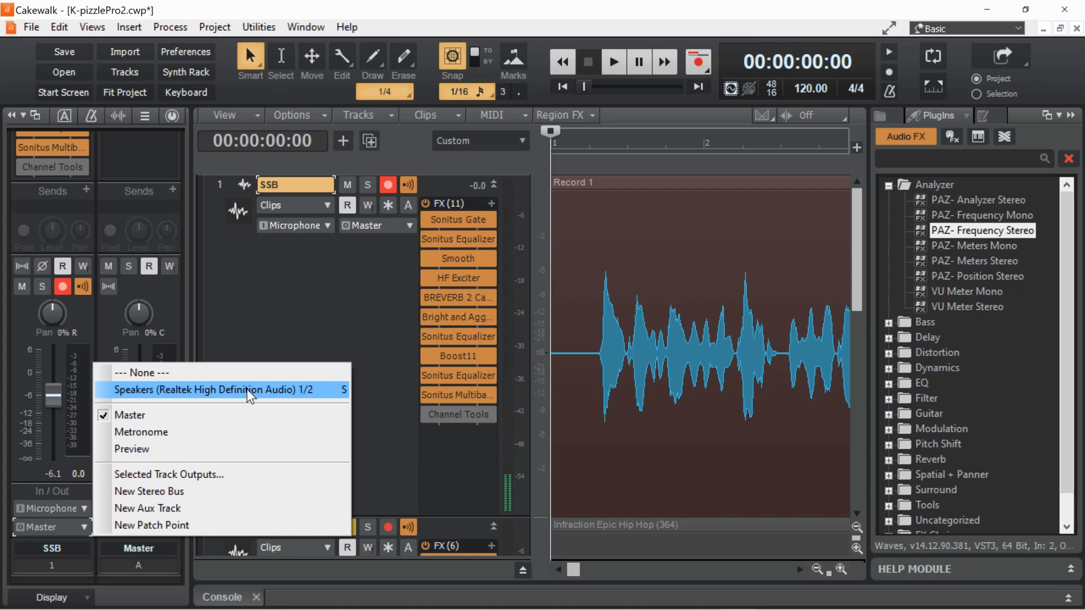
click(302, 284)
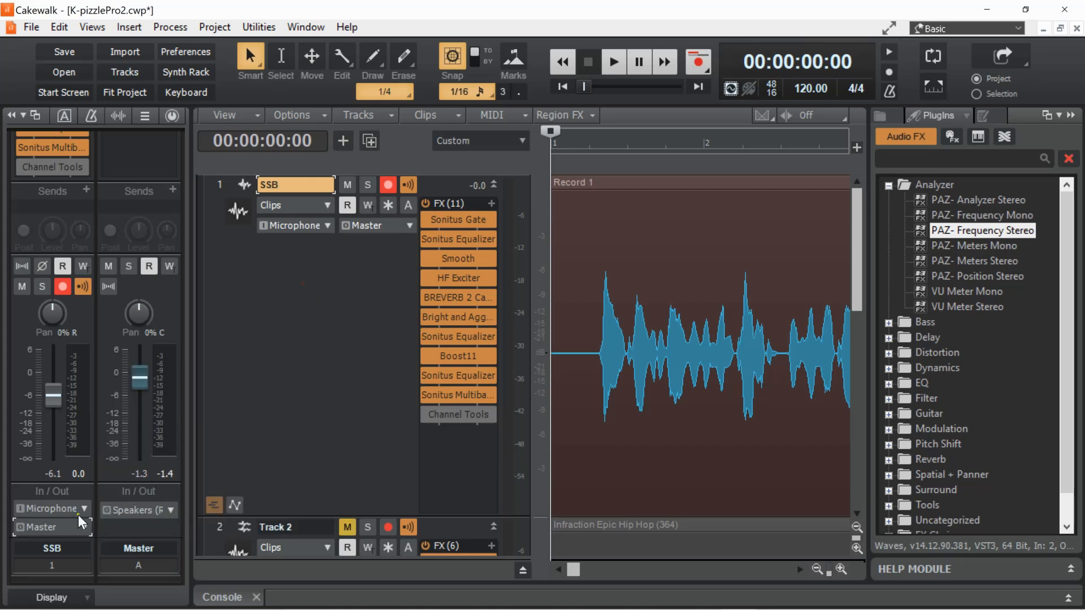
click(129, 508)
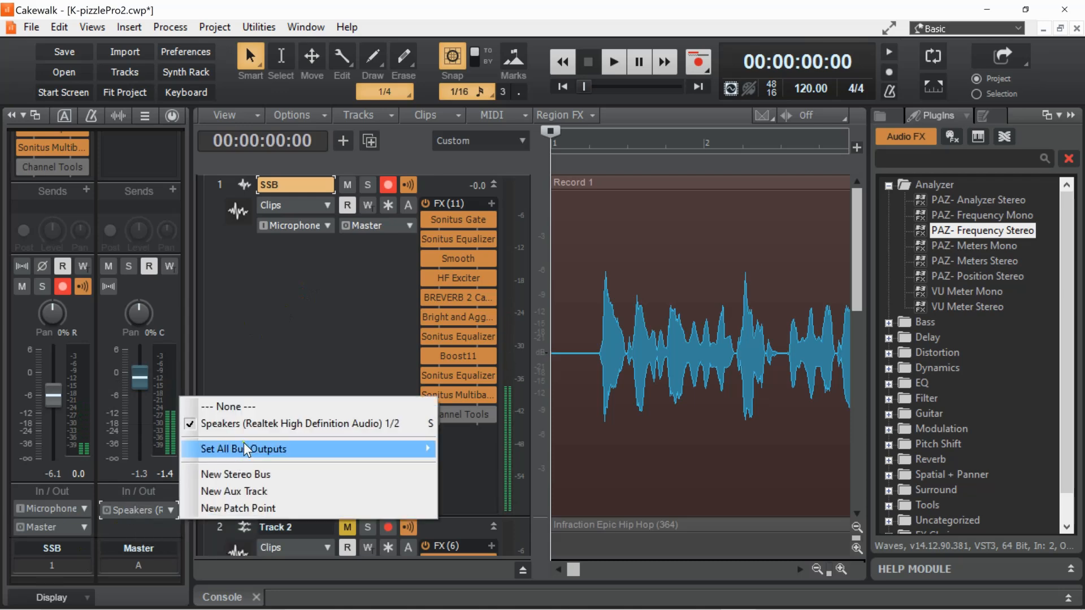
click(293, 271)
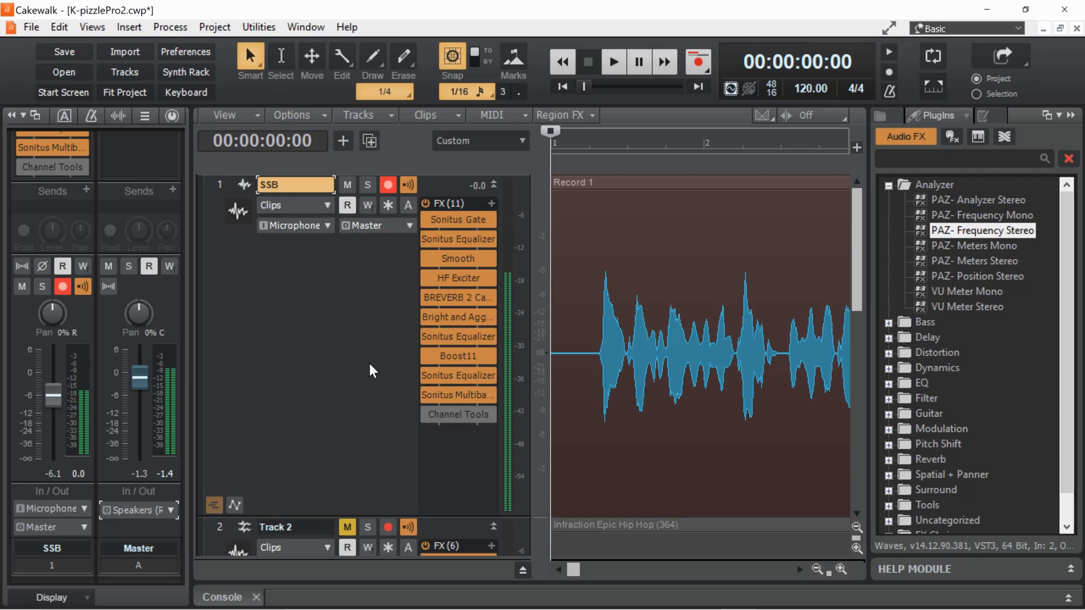
- Switch to Thetis, review the VAC 1 audio settings in its setup window, and close the setup
mouse_move(416, 604)
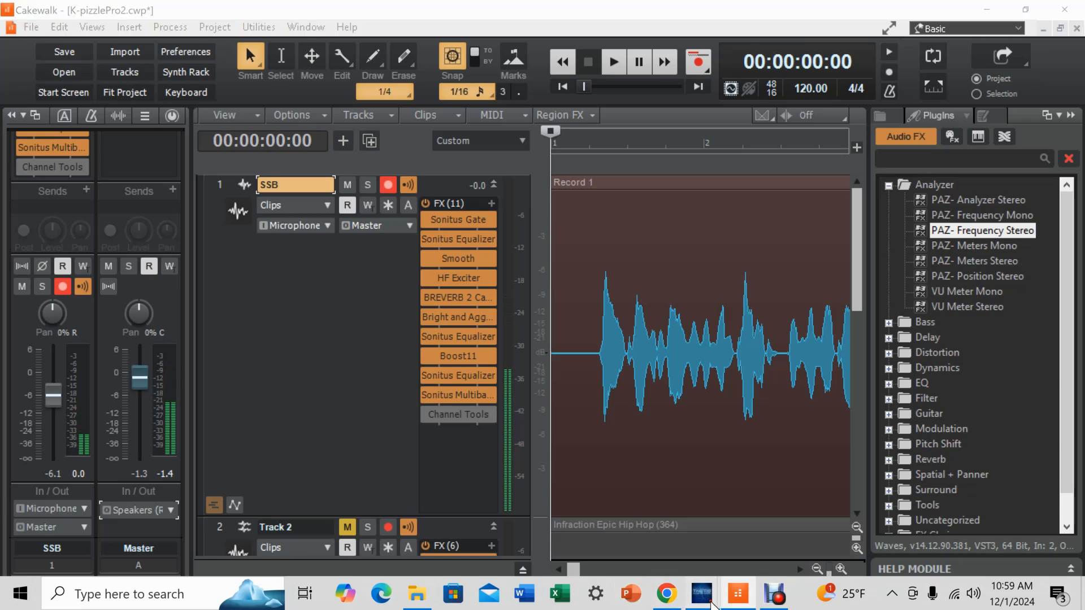
mouse_move(702, 594)
click(600, 473)
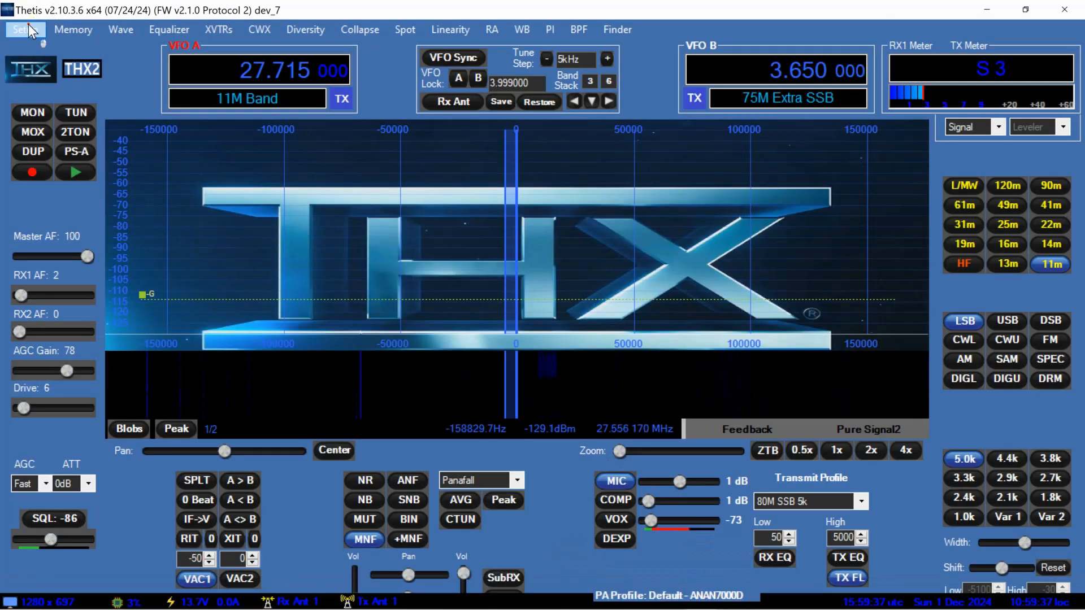
click(27, 24)
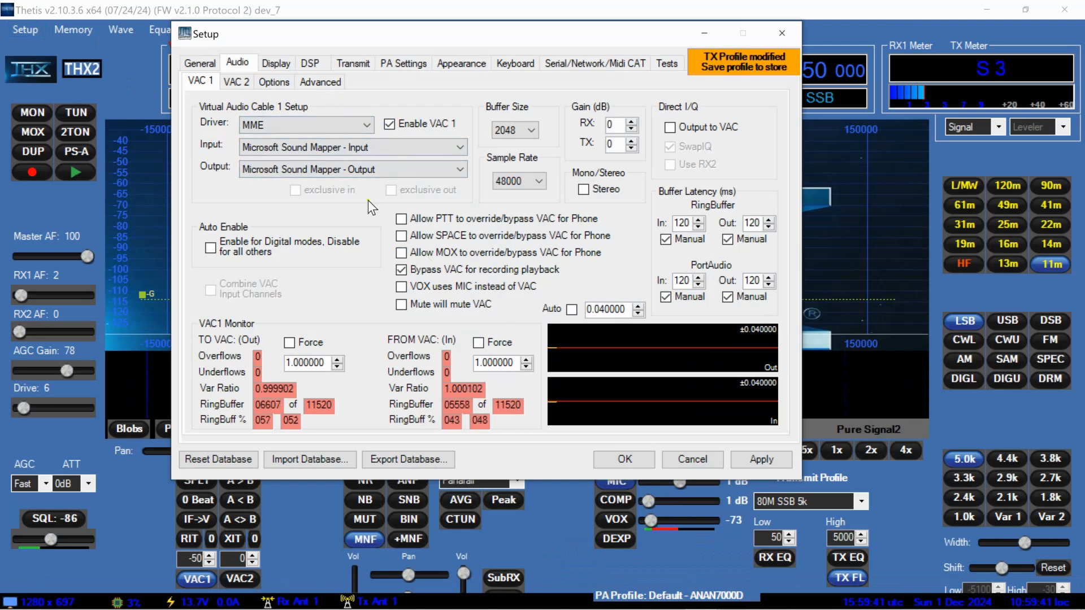
click(783, 33)
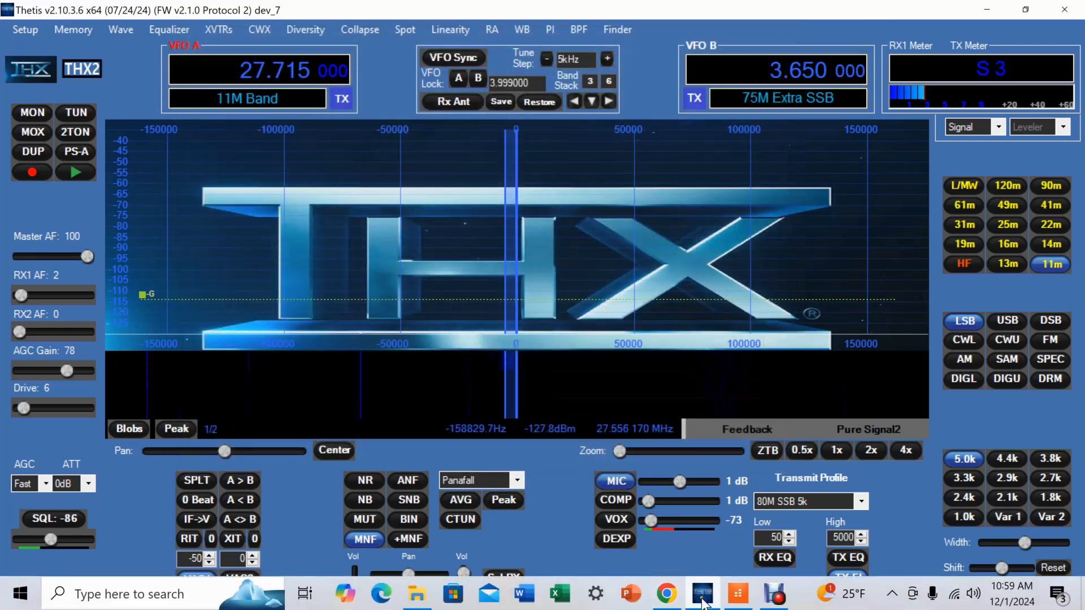
- Switch to Cakewalk, enable Channel Tools on the SSB track, and set its left channel angle to -30° and right channel angle to 30°
click(738, 604)
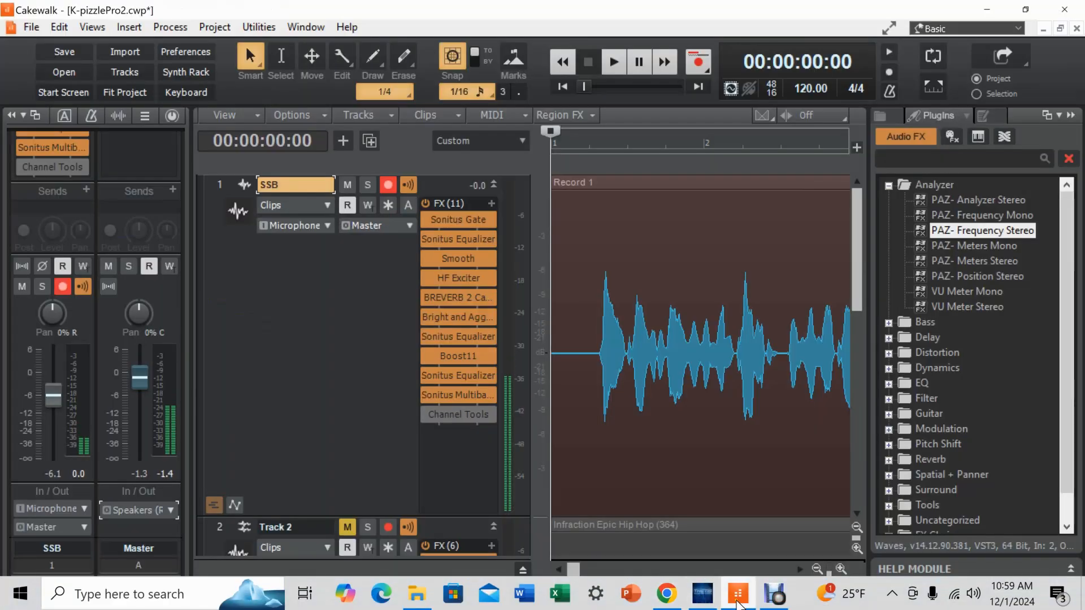
click(425, 416)
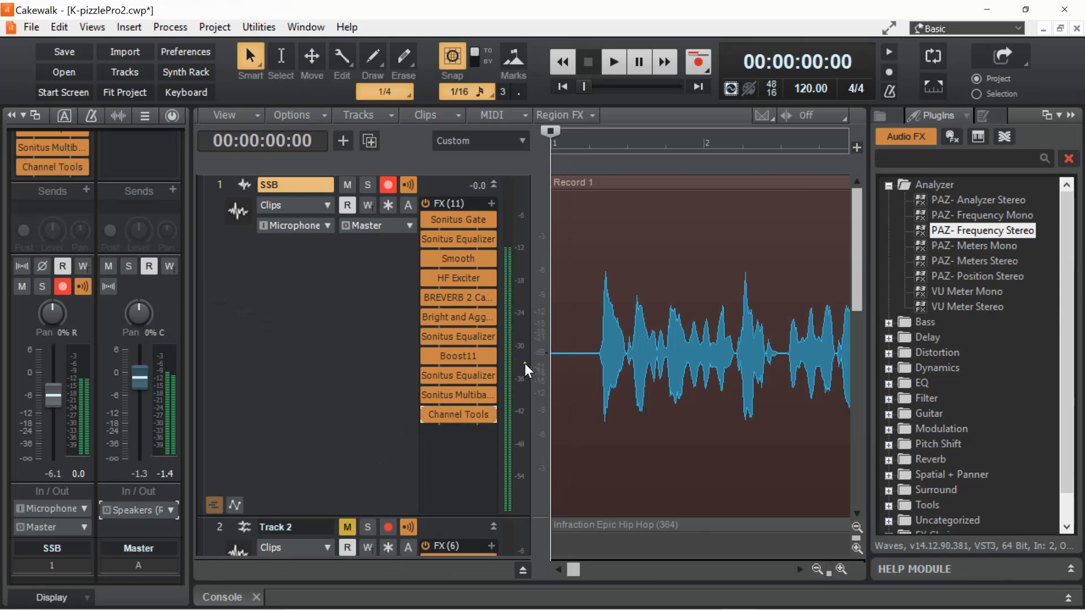
double_click(456, 416)
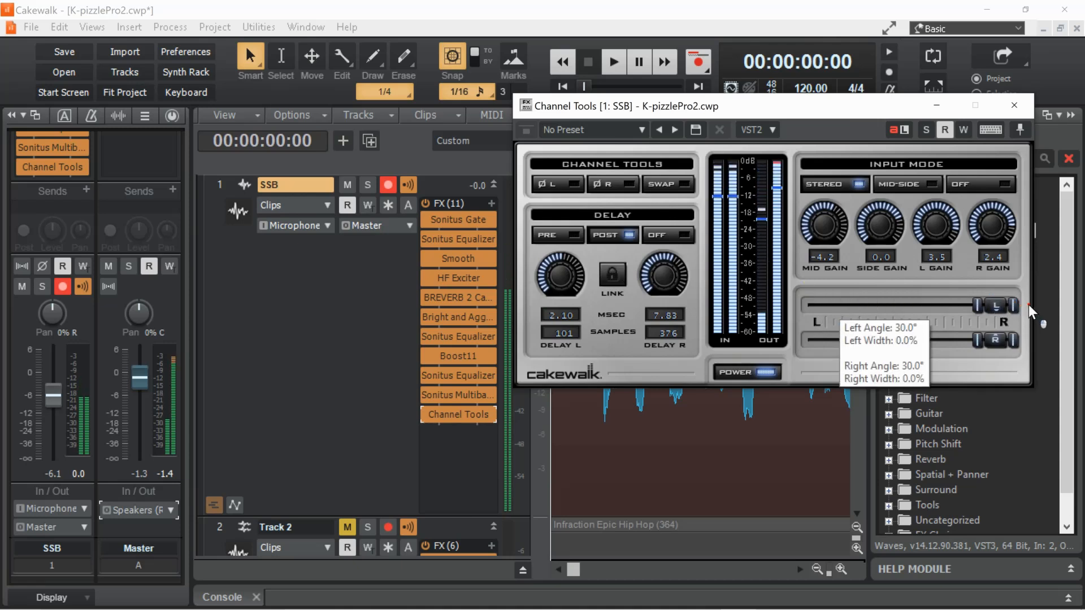
drag(983, 338, 798, 347)
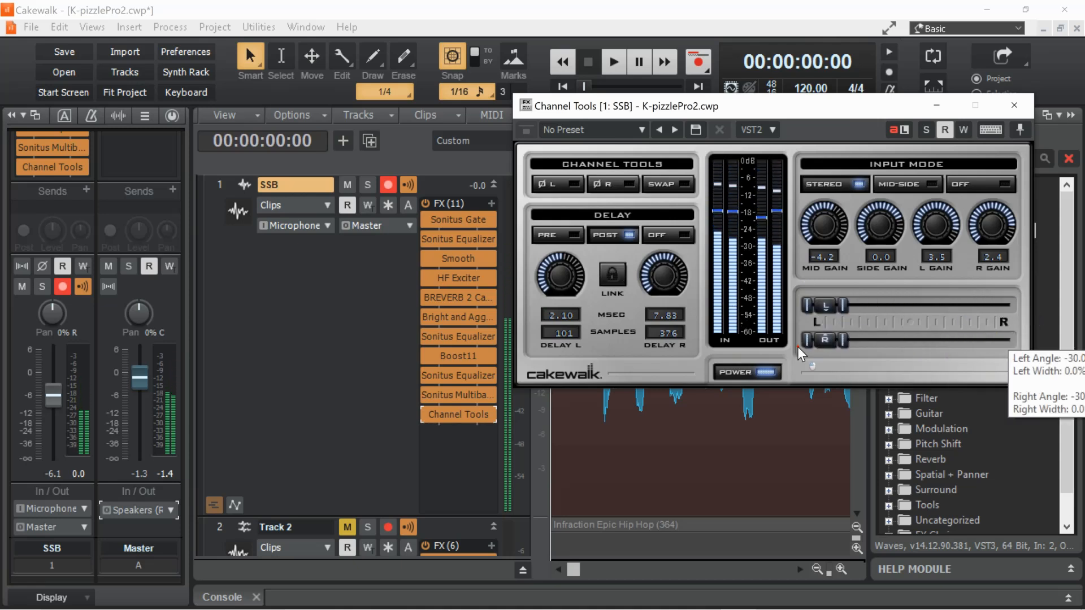
drag(922, 338, 1059, 348)
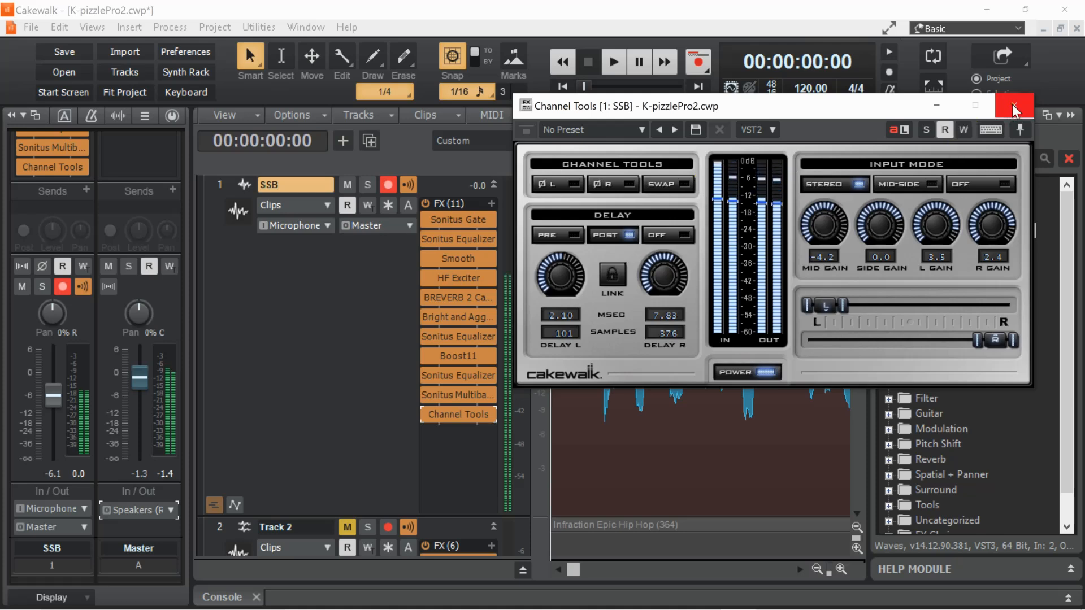
- Bypass the Channel Tools effect on the SSB track, close its window, and switch back to the main Thetis window
click(425, 414)
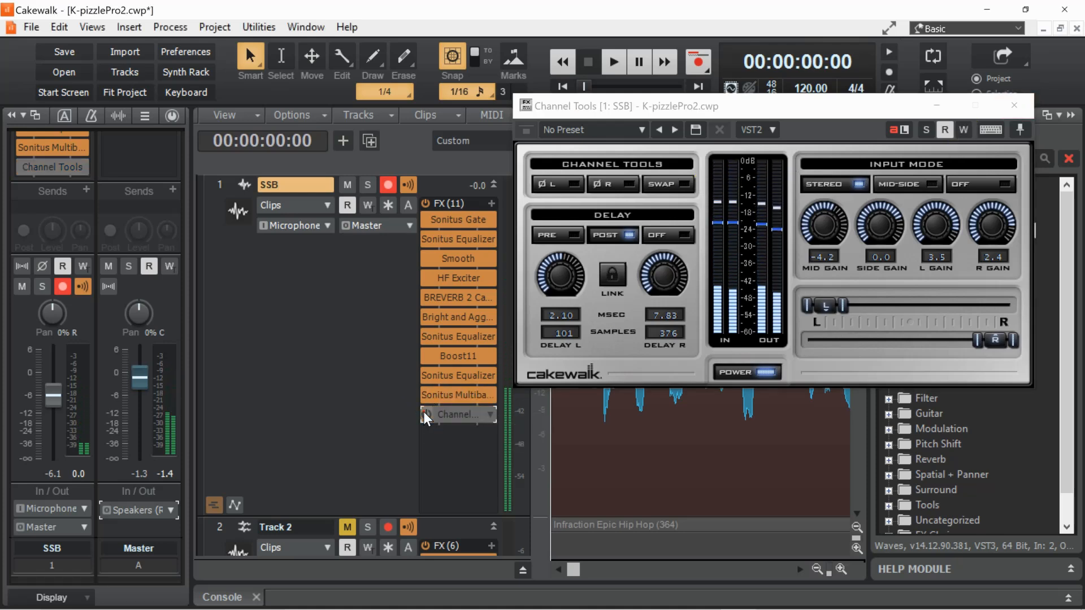
click(932, 104)
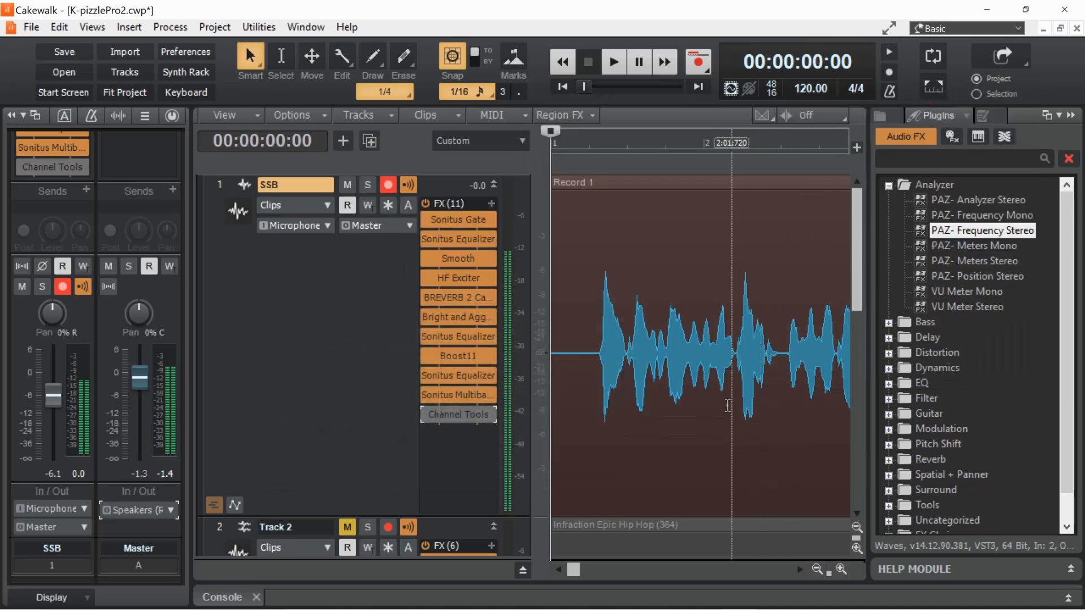
mouse_move(706, 609)
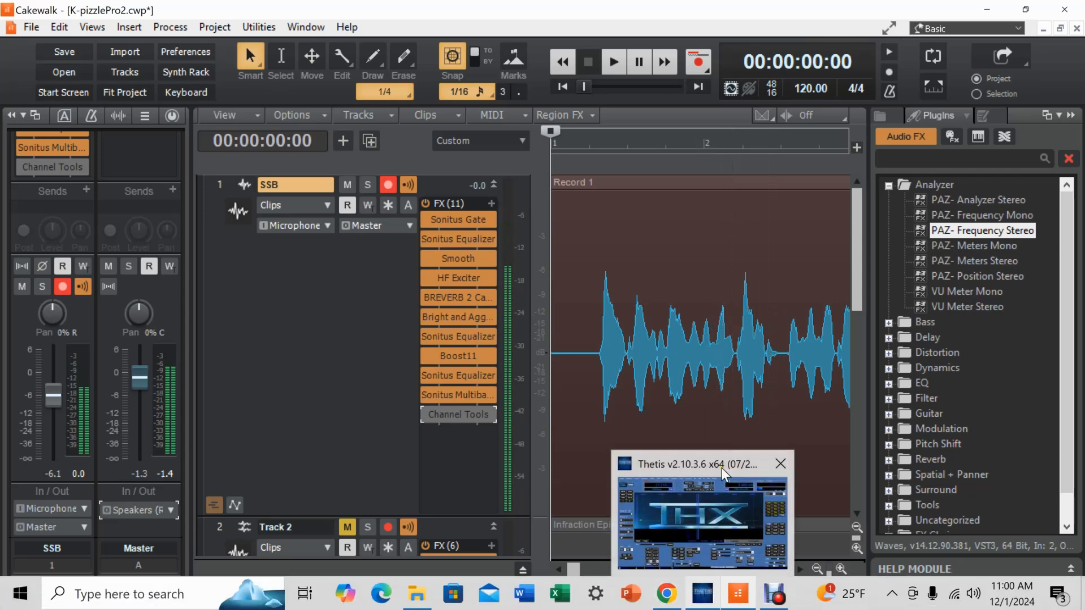
mouse_move(722, 467)
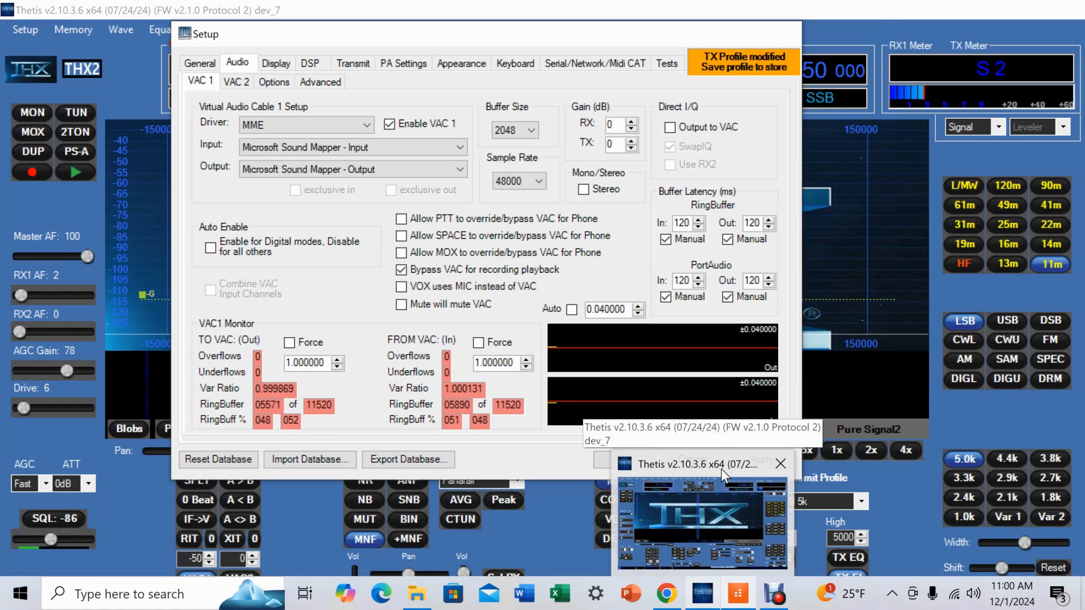
click(722, 468)
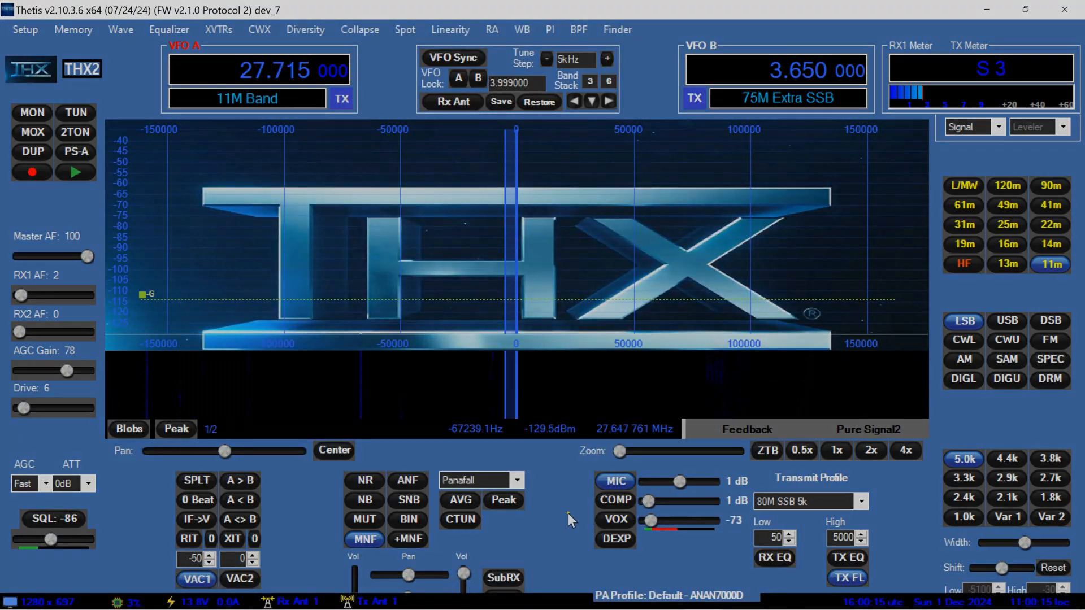